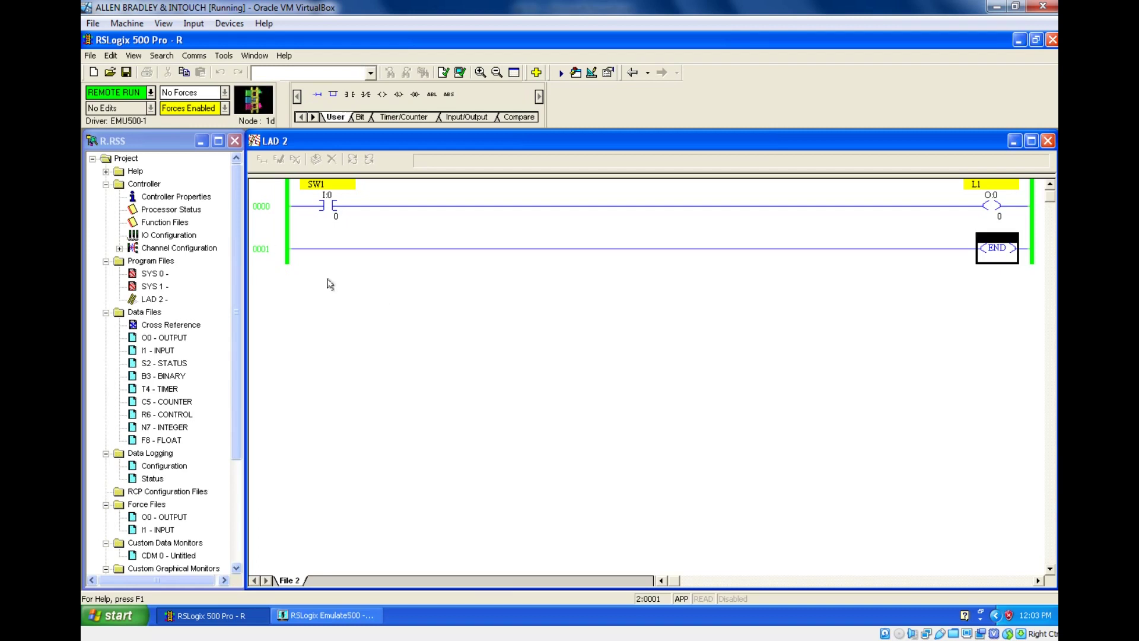
Step: Select rung 0001 and show the processor mode choices while in Remote Run
click(277, 248)
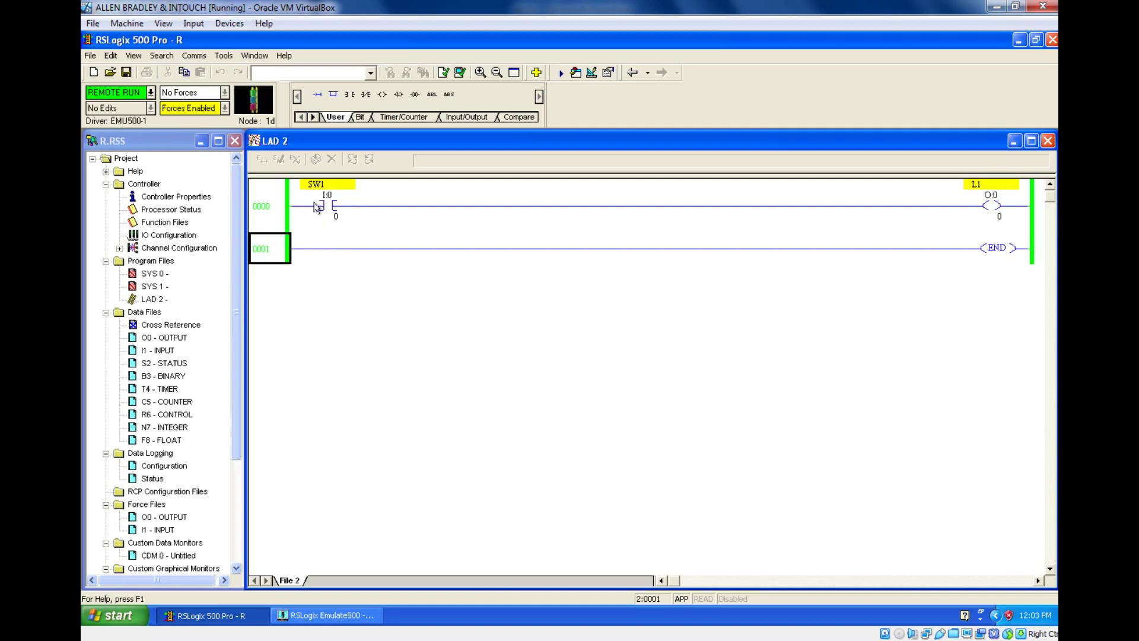
click(151, 92)
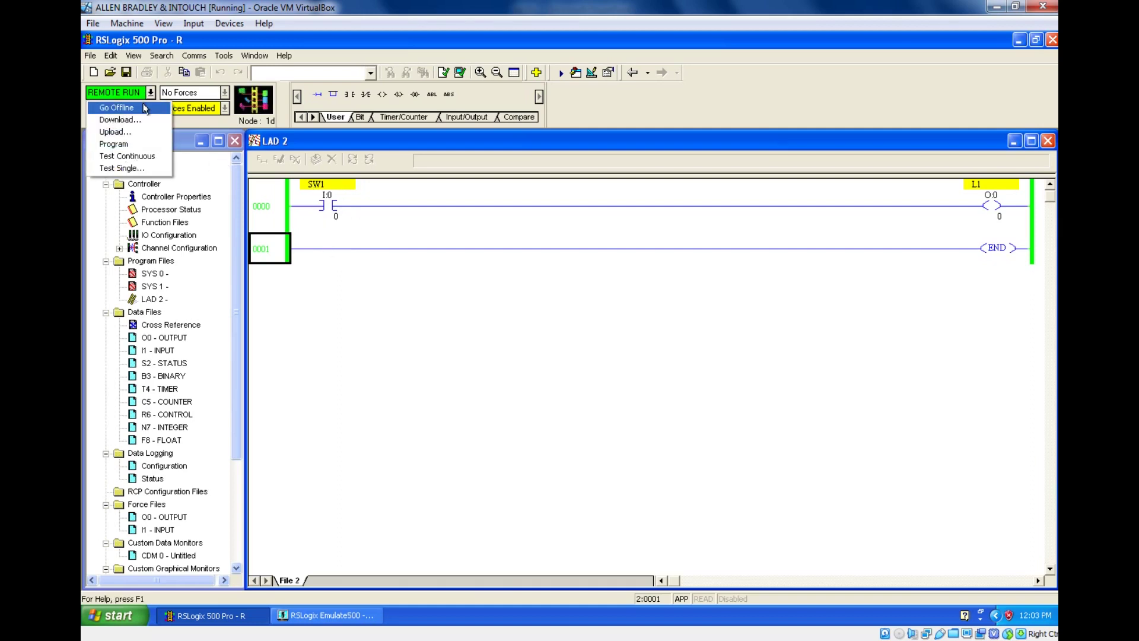
Step: Take the processor offline and describe input I:0/0 as START PB
click(145, 109)
click(579, 343)
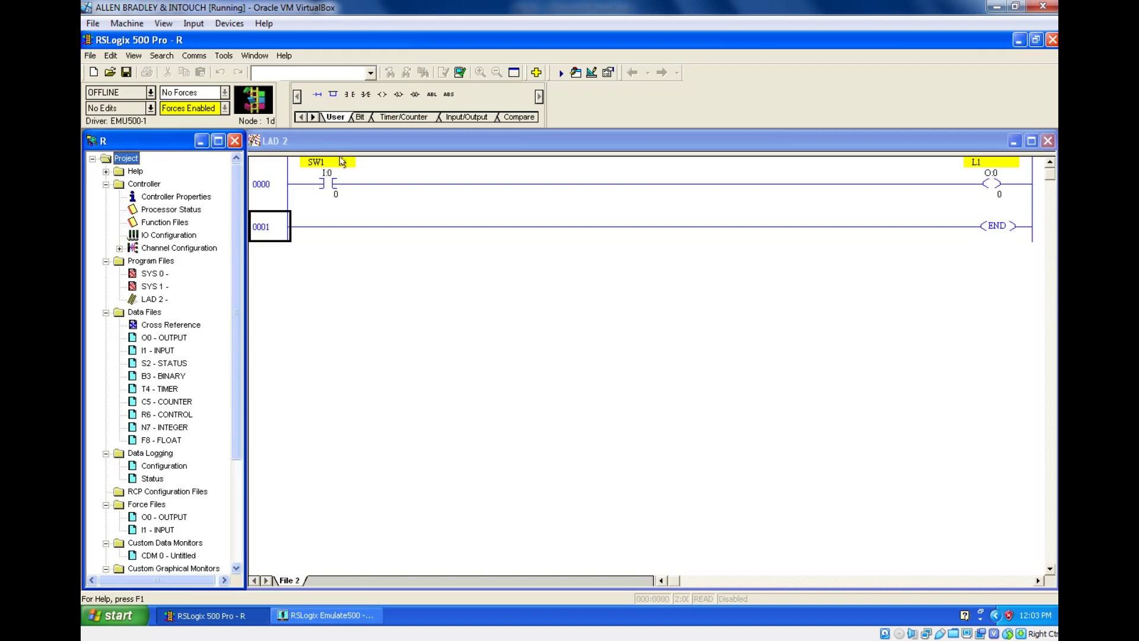
double_click(340, 162)
text(SRART)
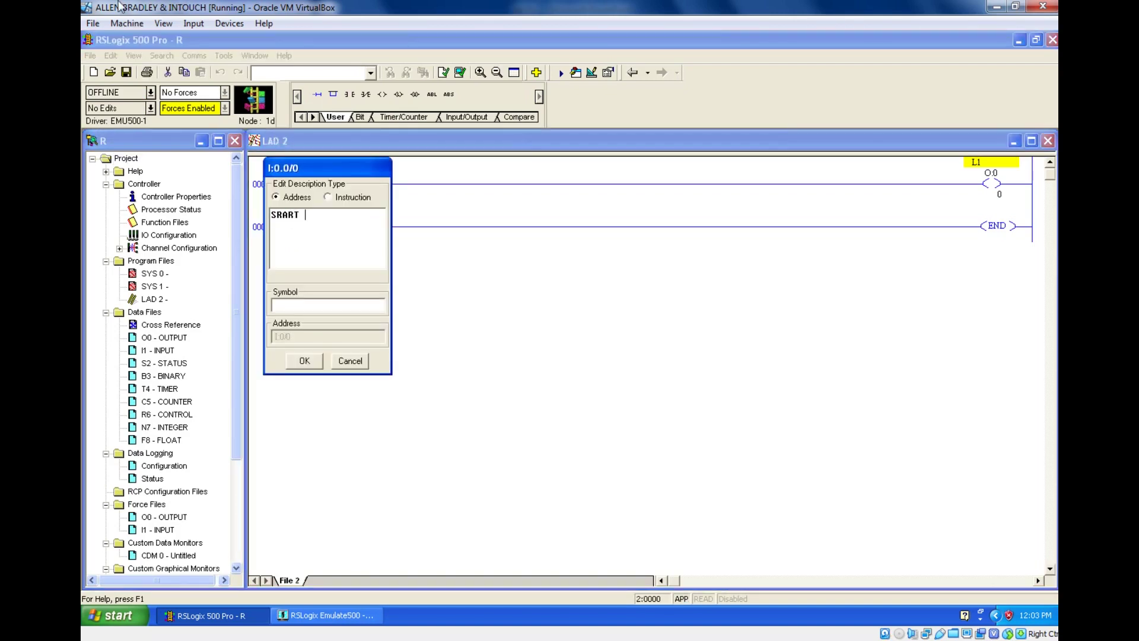
key(BackSpace)
key(BackSpace)
key(BackSpace)
key(BackSpace)
text(TART PB)
click(306, 360)
Step: Describe output O:0/0 as MOTOR and verify the file with no errors
double_click(1008, 168)
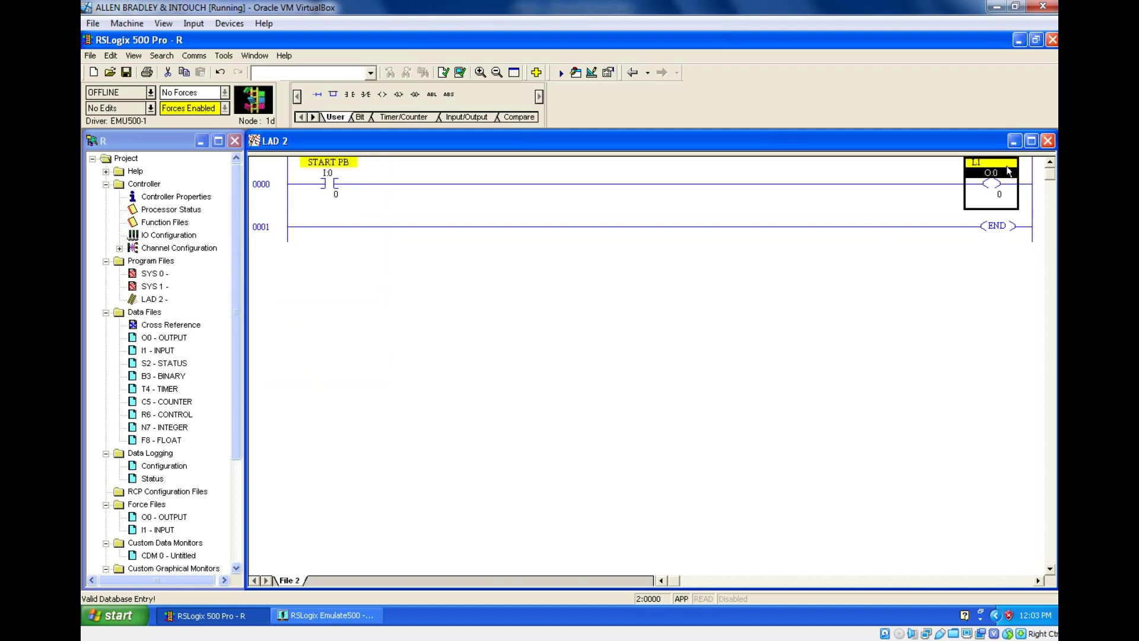
key(Return)
text(mOTO)
key(BackSpace)
key(BackSpace)
key(BackSpace)
key(BackSpace)
text(MOTOR)
click(947, 365)
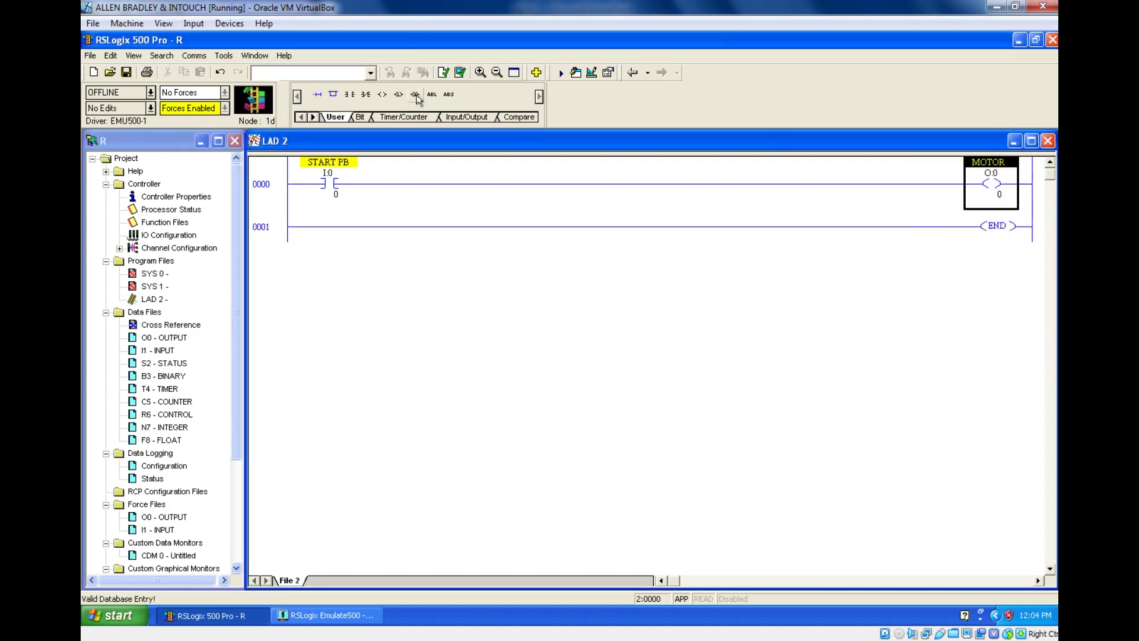
click(443, 72)
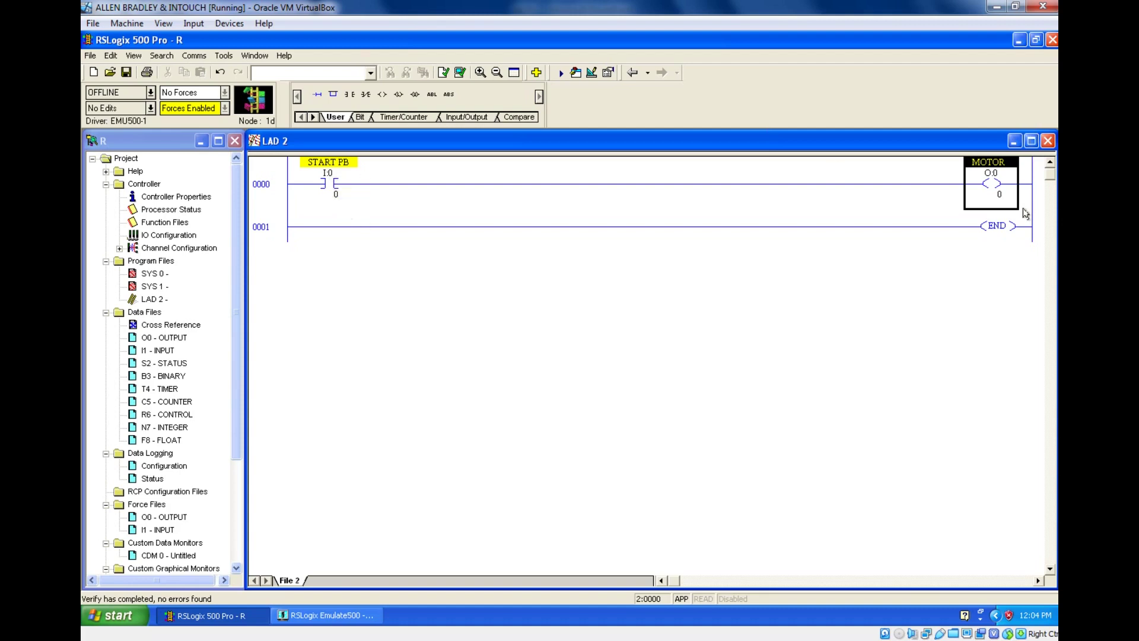
Step: Select the END instruction and maximize the LAD 2 ladder window
click(1010, 230)
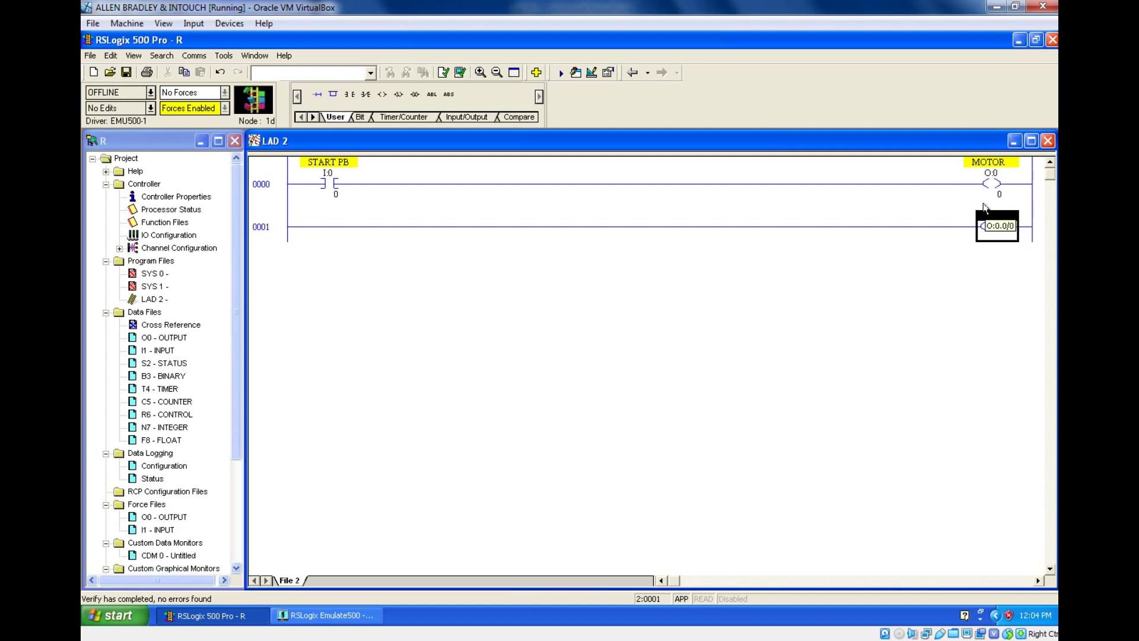
click(1031, 140)
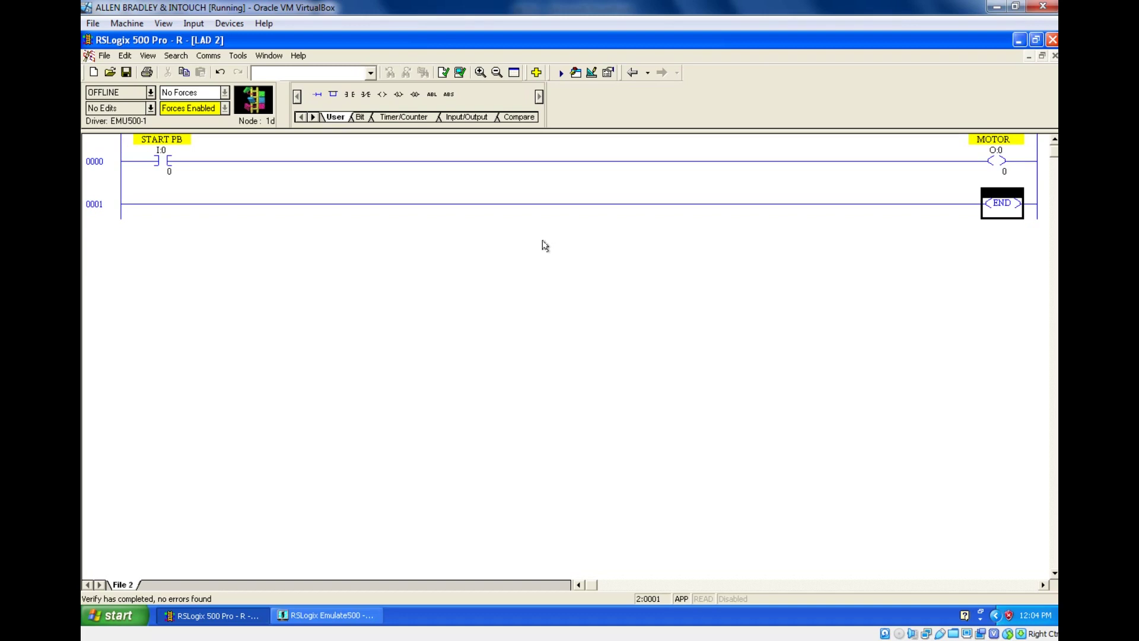
Step: In PowerPoint, run the slide show from slide 37 and advance to the Latching slide
key(alt+Tab)
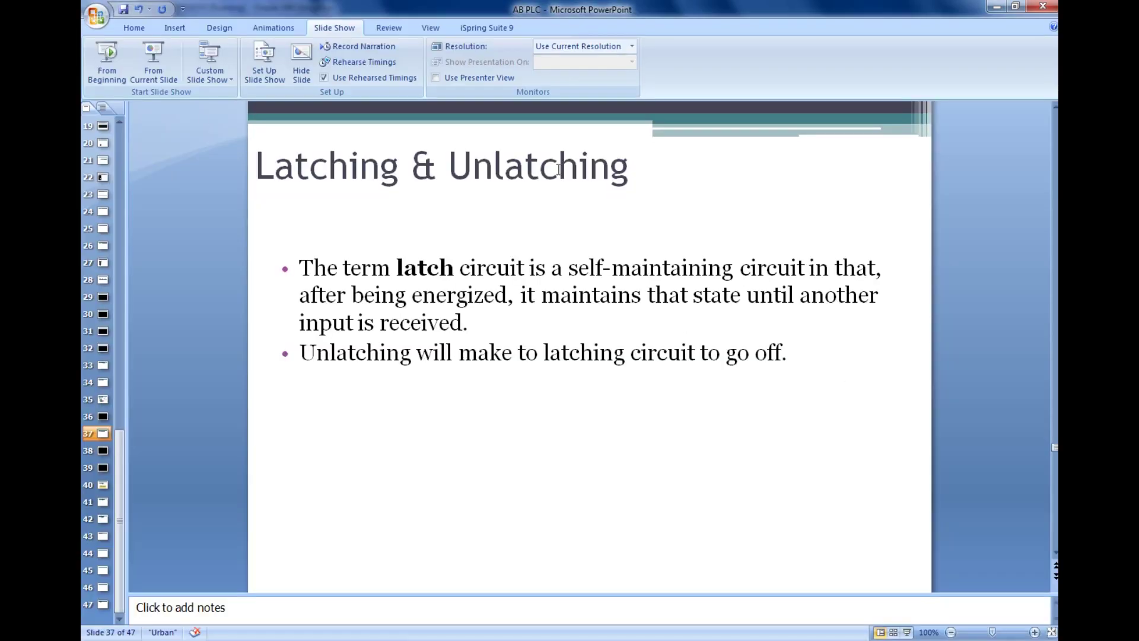
click(153, 60)
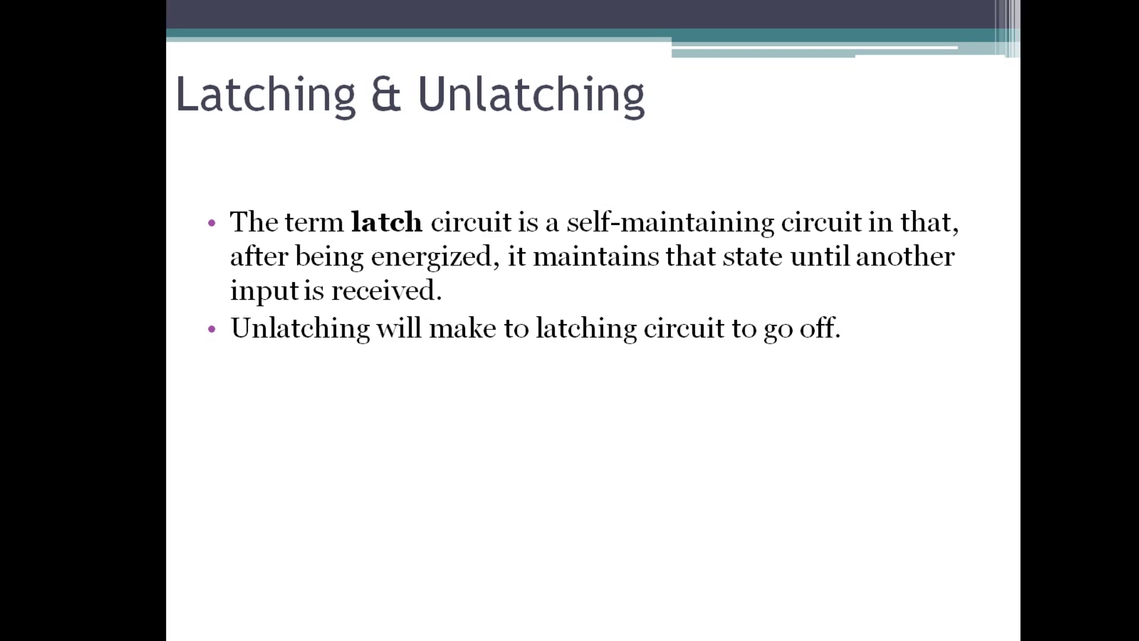
key(Right)
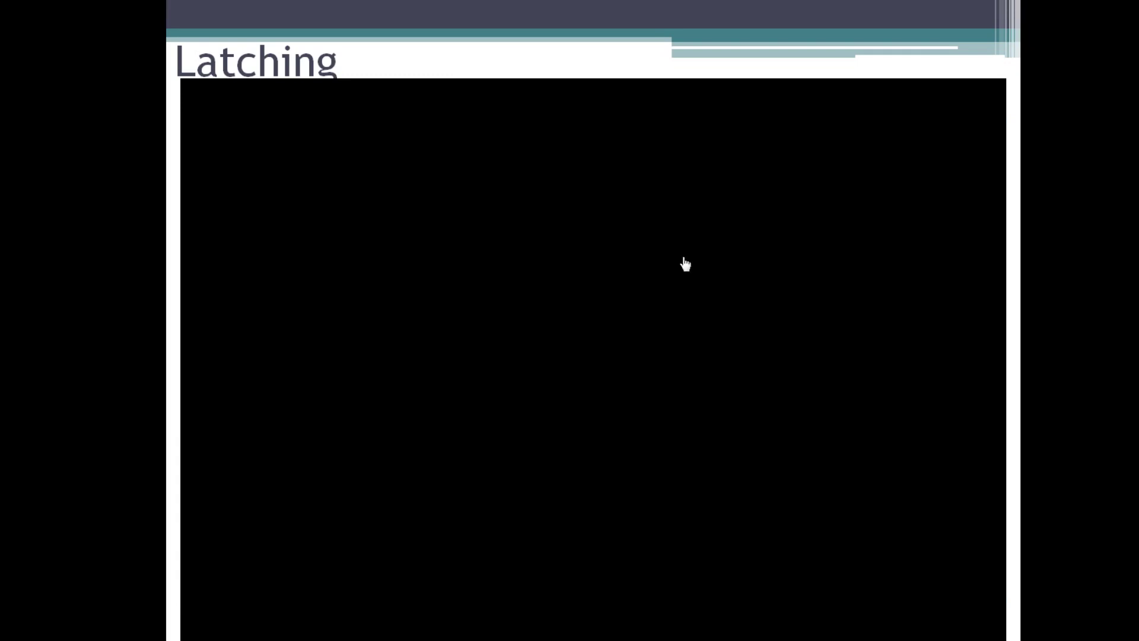
Step: Present the Example Simulation slide, light L1 with its push button, then end the show and return to RSLogix
key(Right)
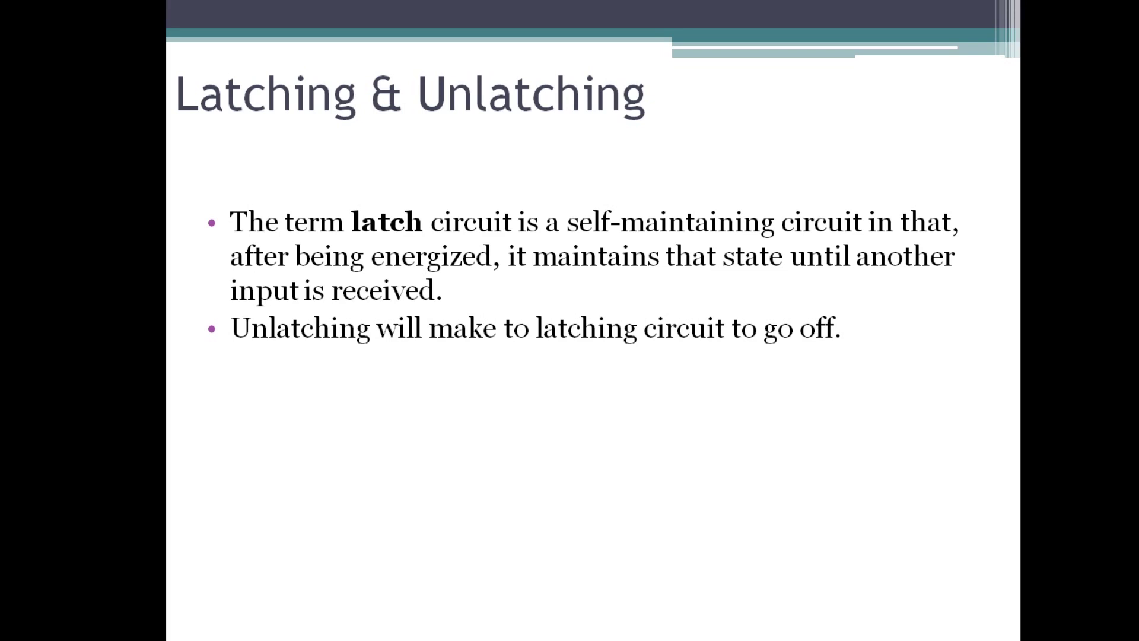
key(Right)
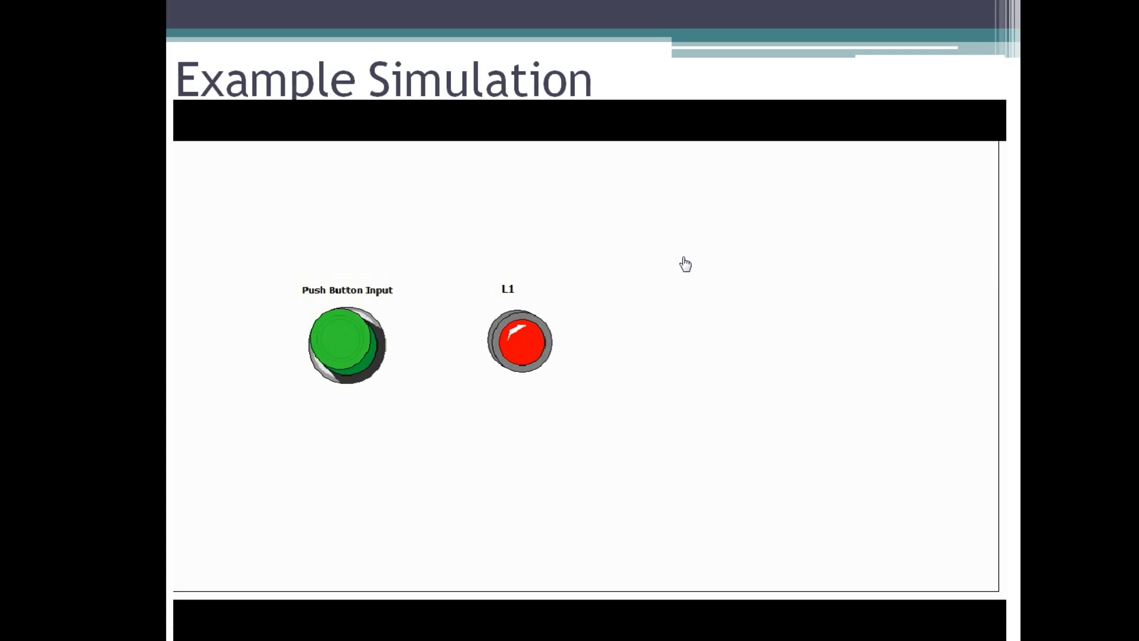
click(328, 366)
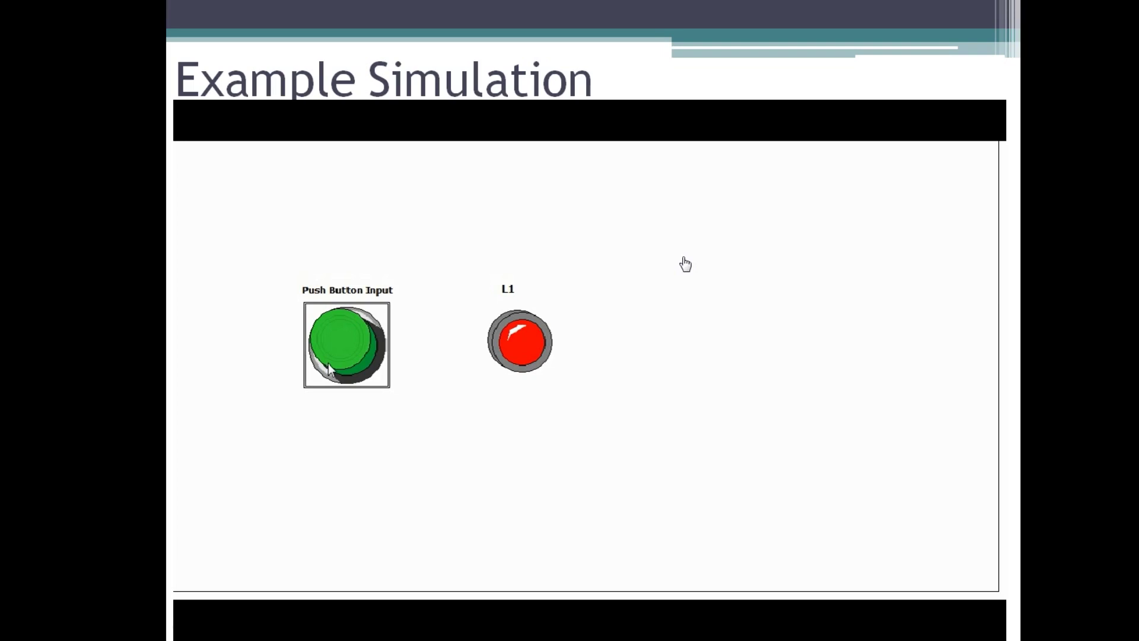
key(Right)
key(Right)
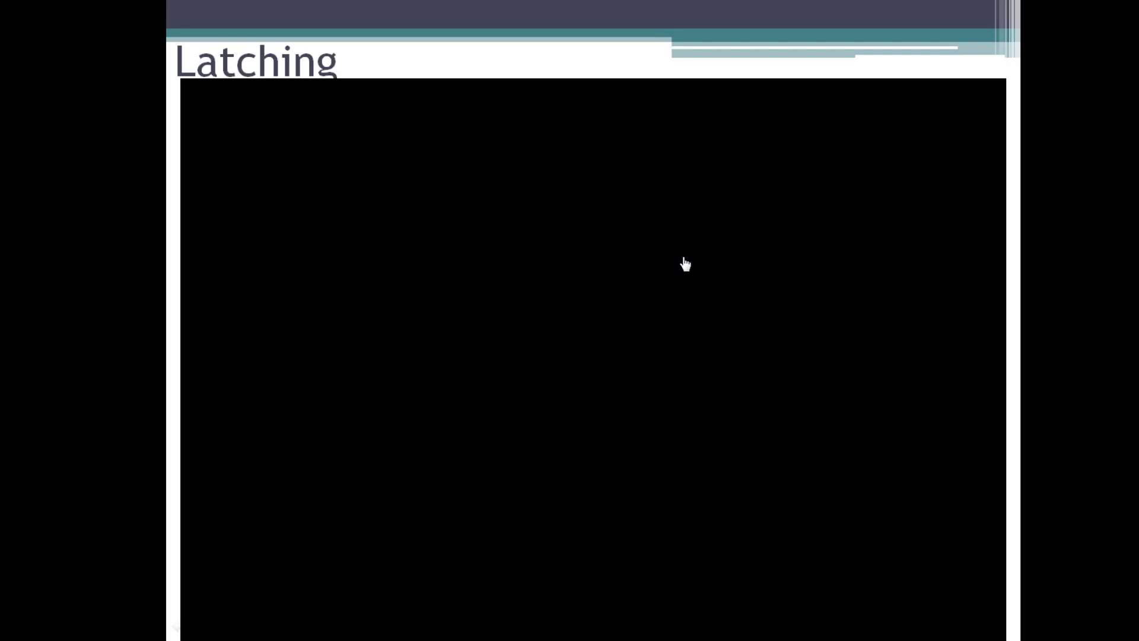
key(Escape)
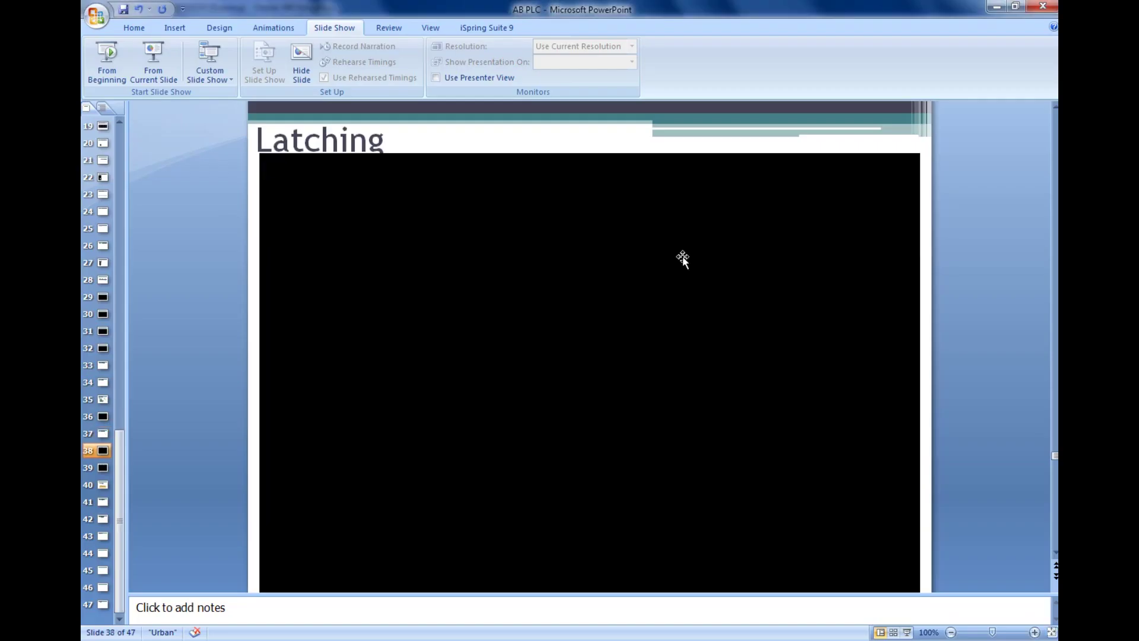
key(alt+Tab)
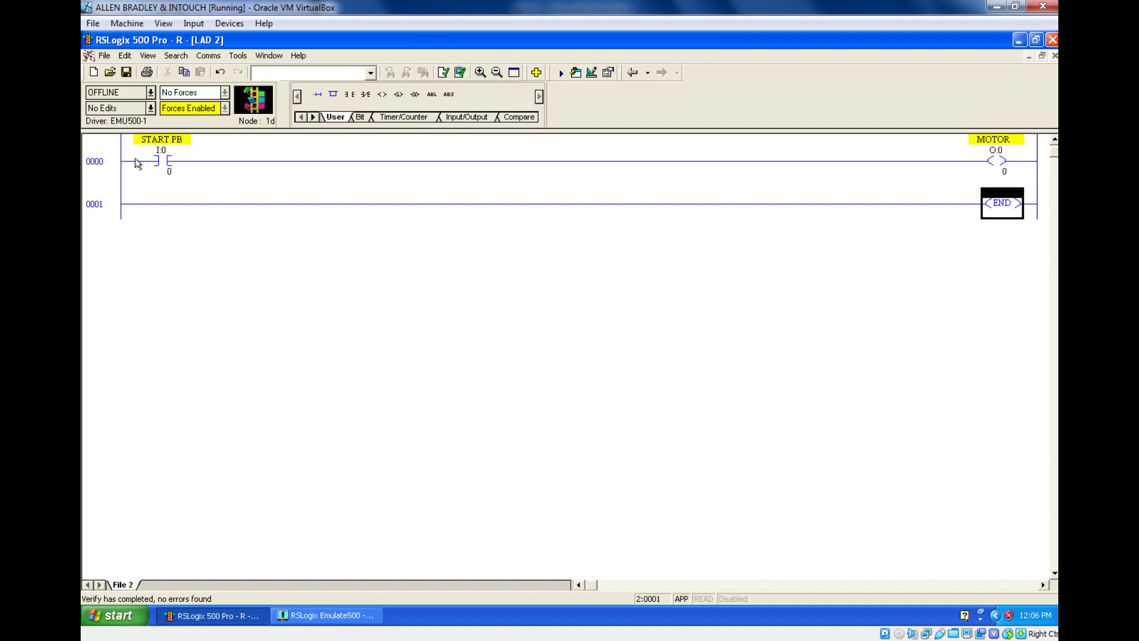
Step: Wrap START PB on rung 0000 in a branch holding an XIC contact addressed O:0/0 (MOTOR)
click(116, 164)
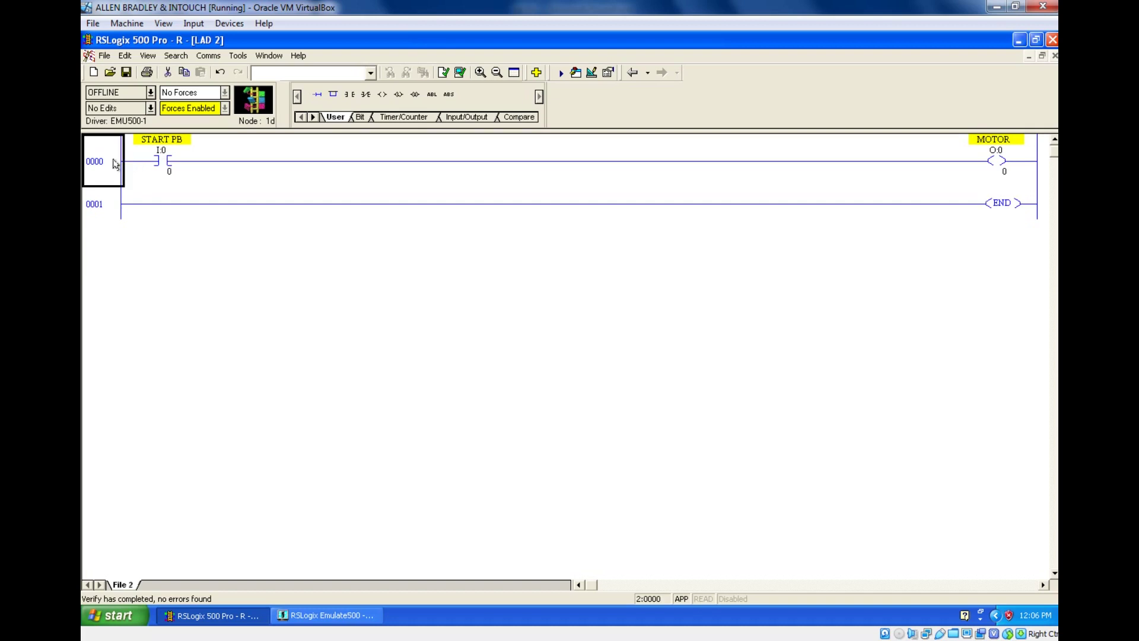
click(333, 94)
drag(169, 187, 242, 160)
click(140, 206)
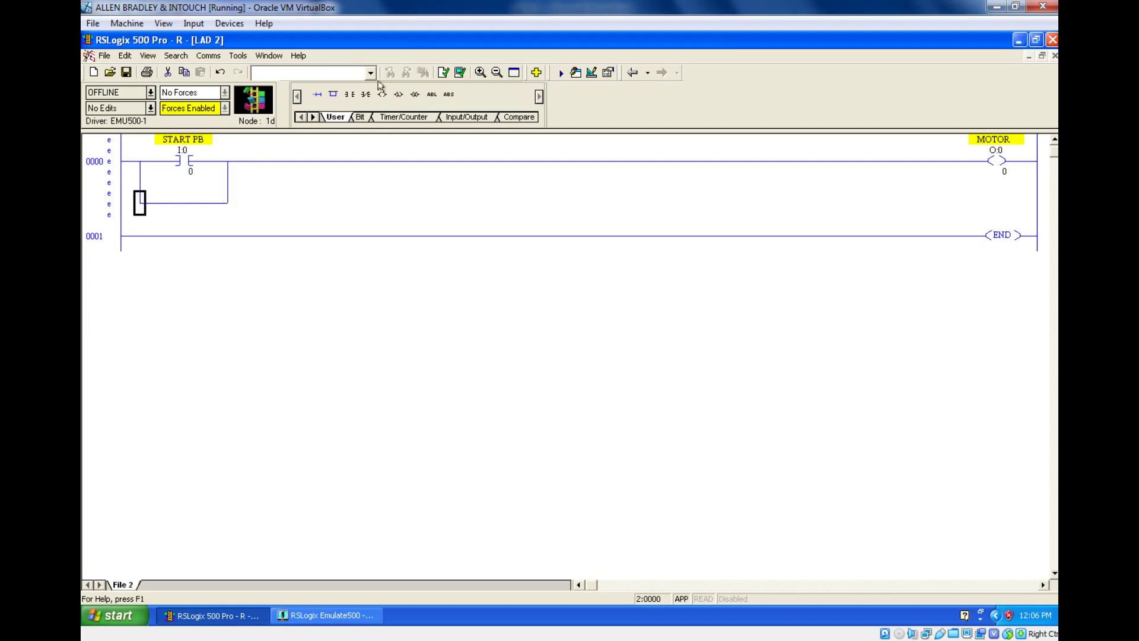
click(350, 94)
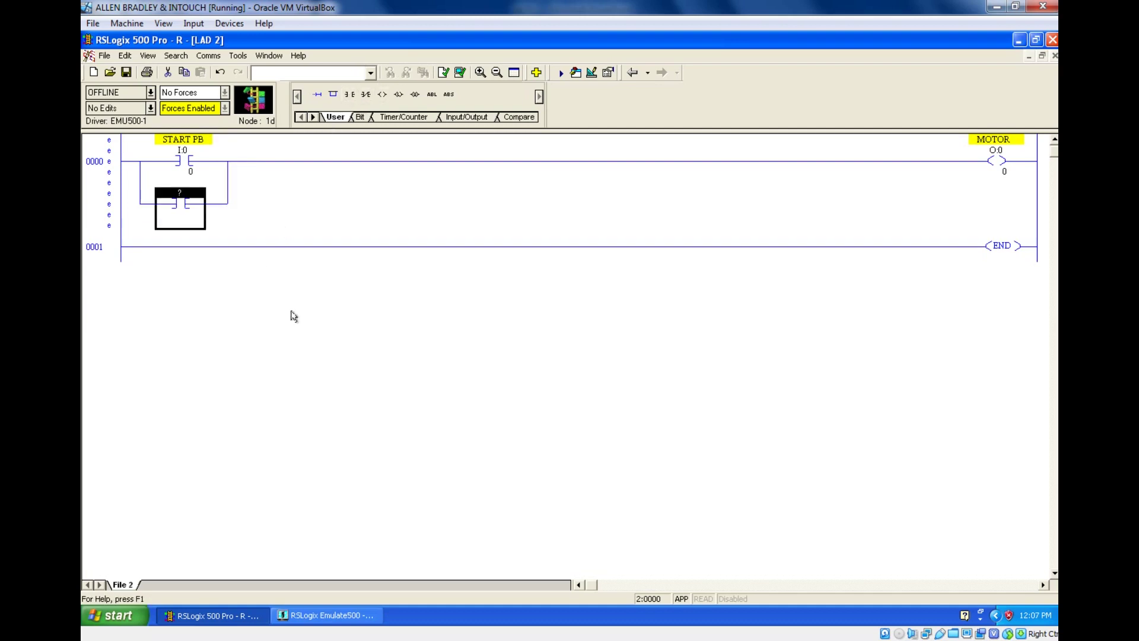
click(101, 250)
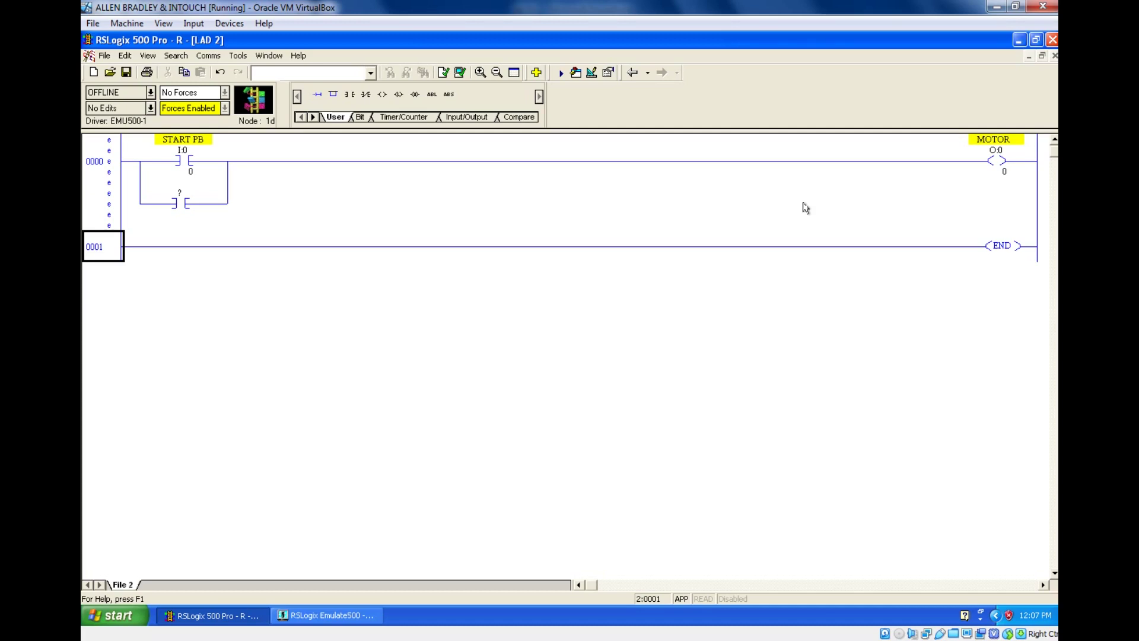
mouse_move(996, 150)
mouse_down()
mouse_move(788, 180)
mouse_move(528, 186)
mouse_move(304, 151)
mouse_move(211, 181)
mouse_move(208, 197)
mouse_up()
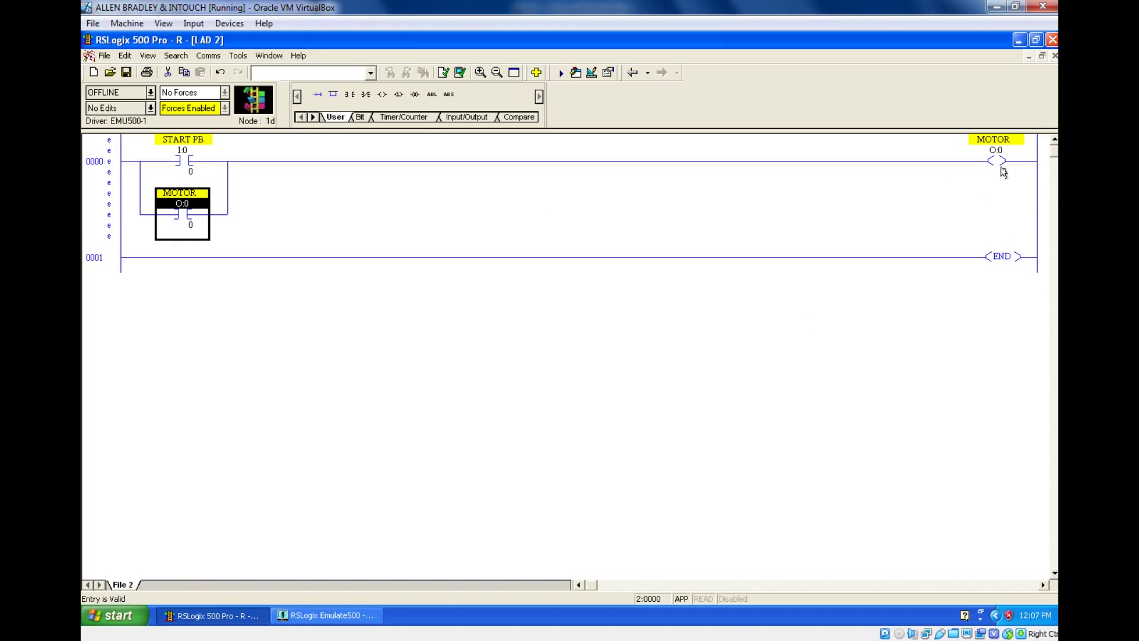
Step: Verify the program, download it, go online and switch the processor to Run
click(444, 73)
click(150, 93)
click(138, 121)
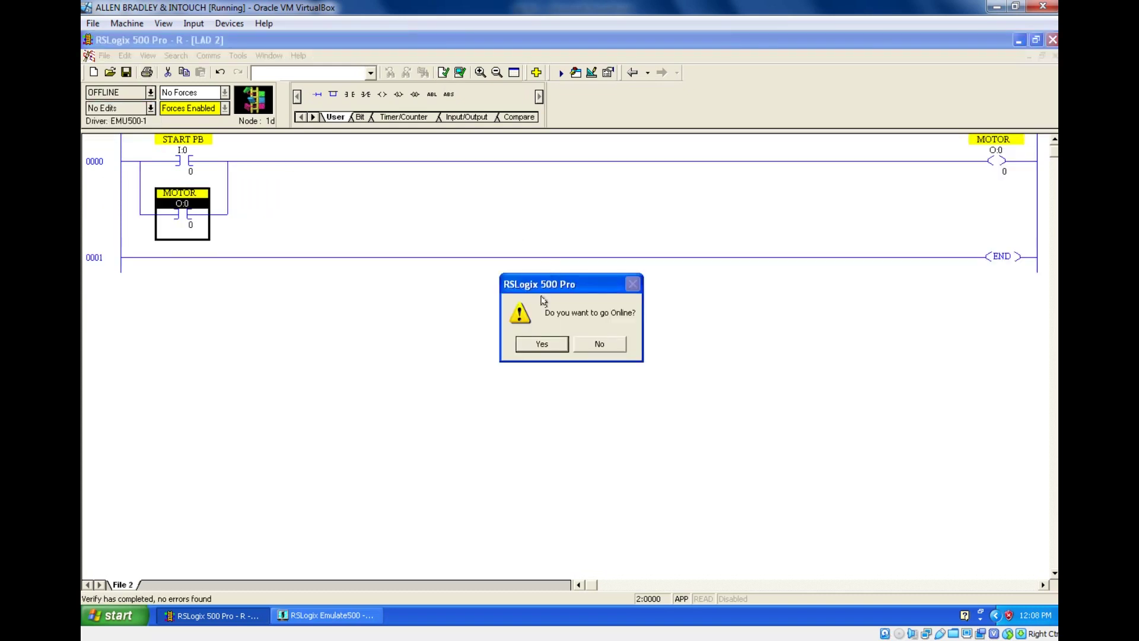
click(541, 343)
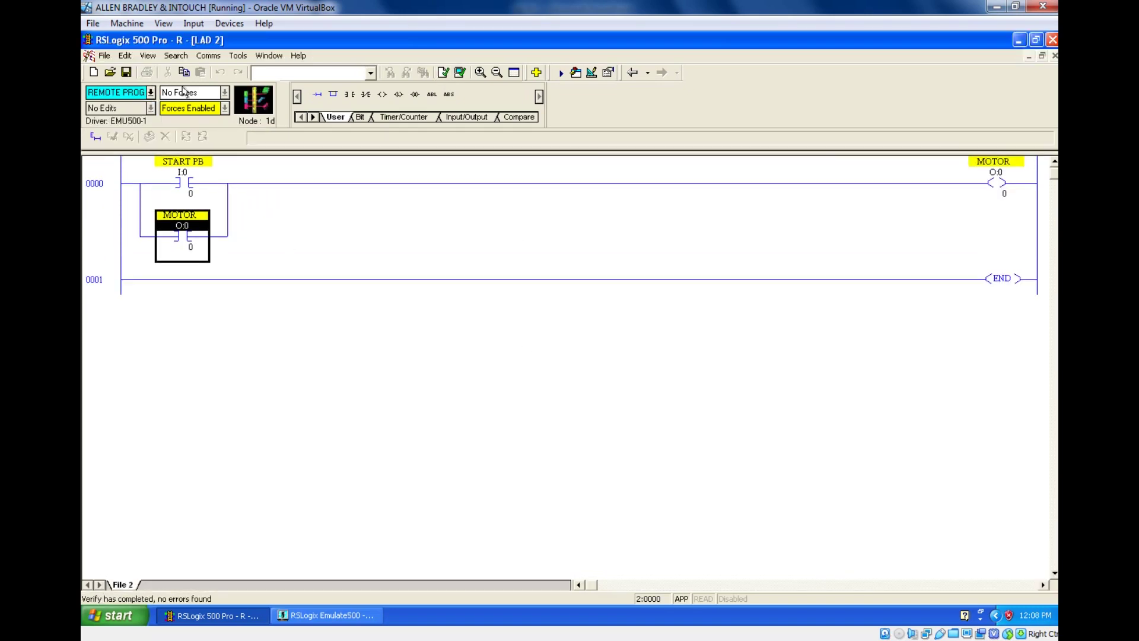
click(150, 93)
click(143, 146)
click(560, 343)
Step: Toggle START PB on then off so MOTOR stays sealed in, and start an online edit of rung 0000
click(101, 291)
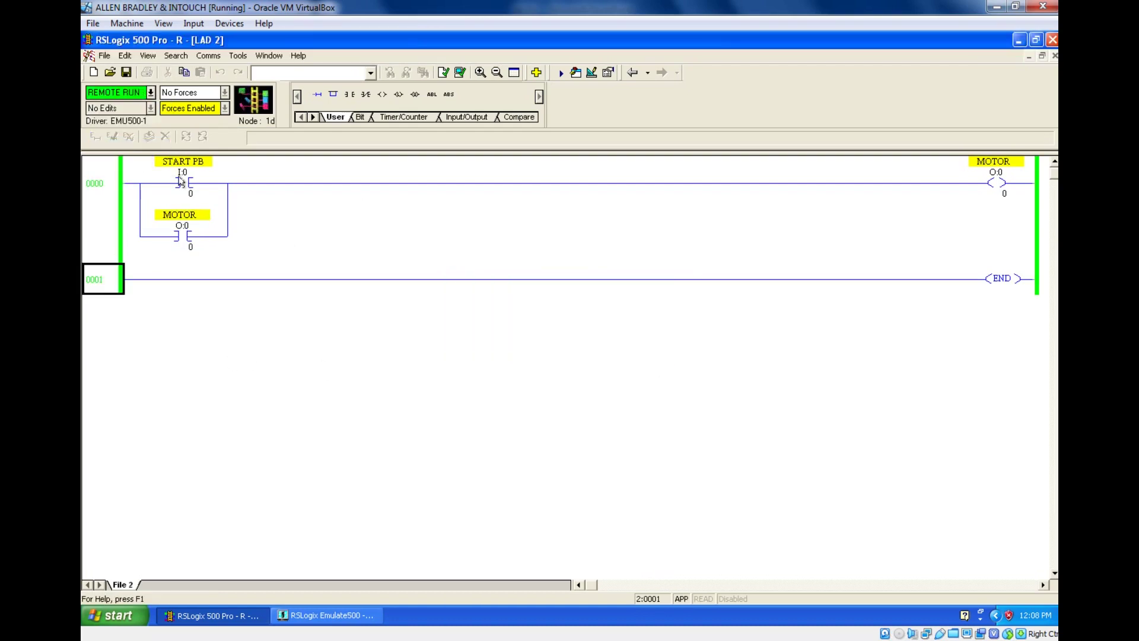
click(181, 181)
right_click(182, 179)
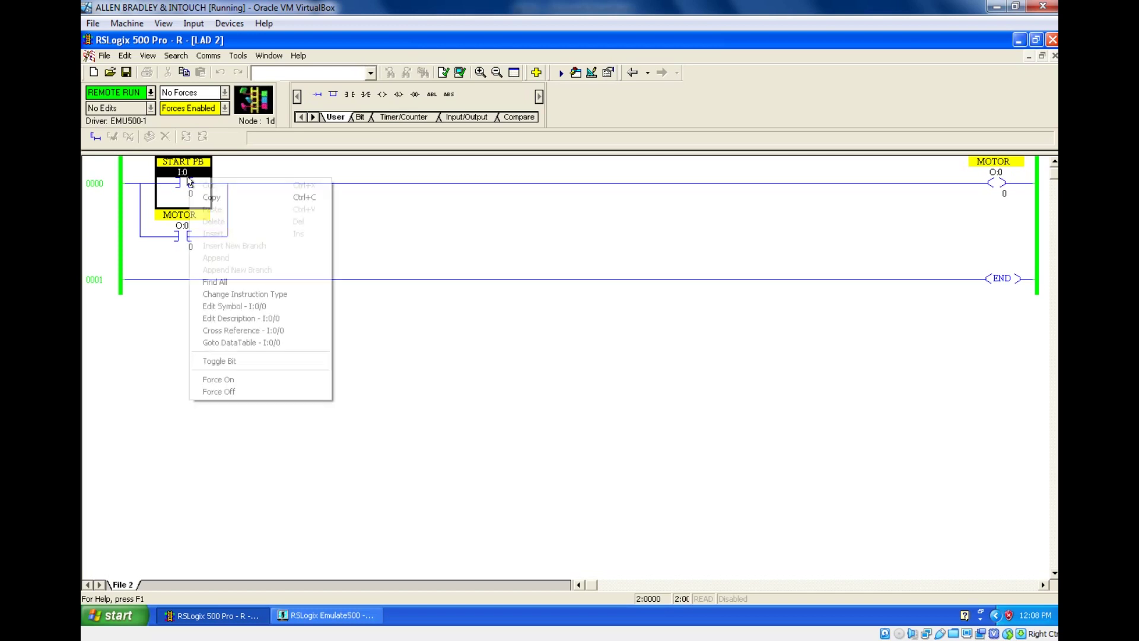
click(248, 361)
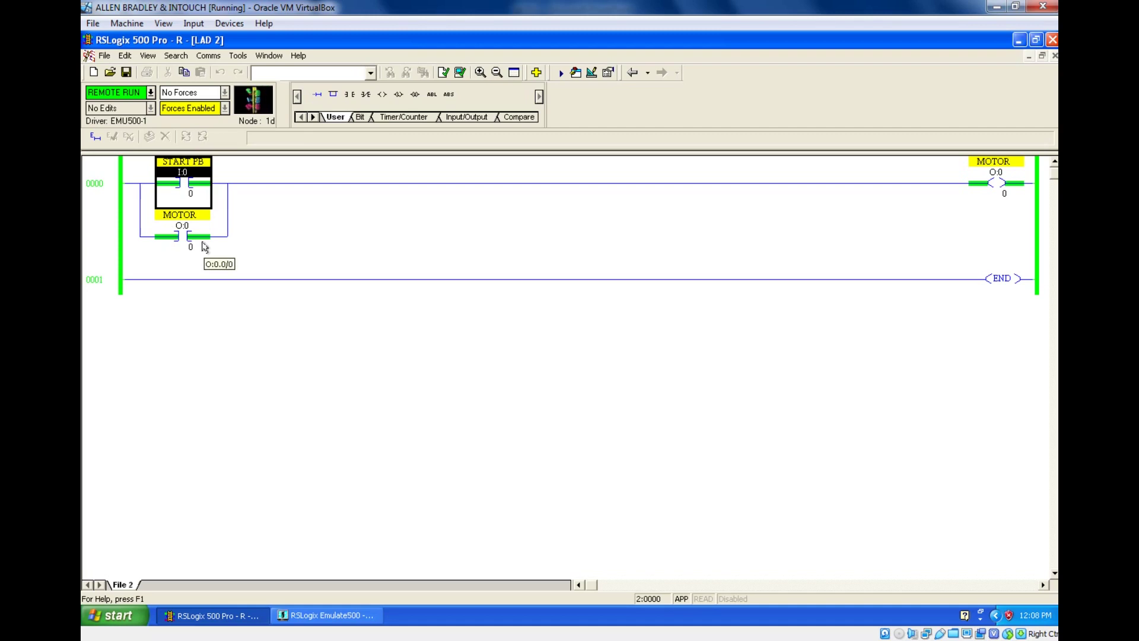
right_click(193, 185)
click(267, 365)
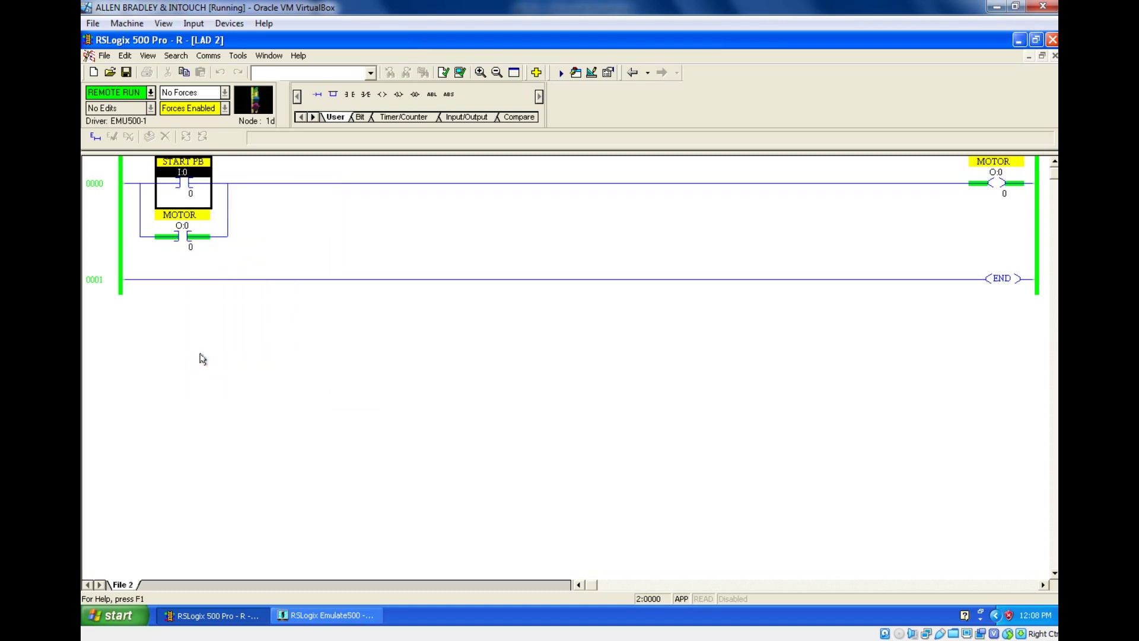
double_click(95, 252)
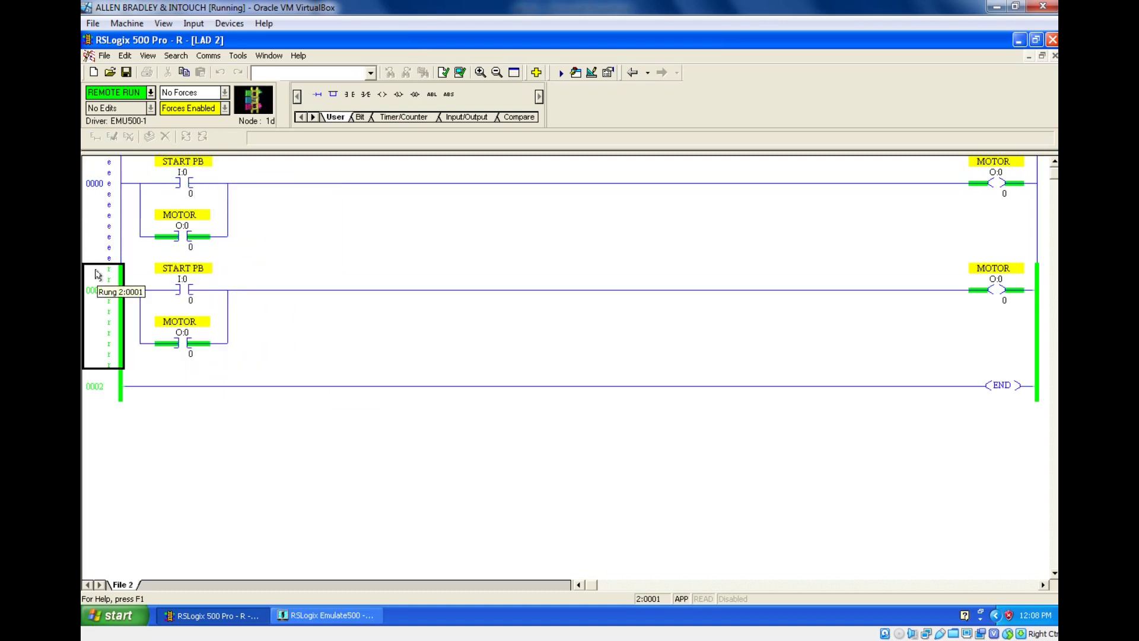
Step: Verify the edited file, then take the processor offline without saving changes
click(448, 76)
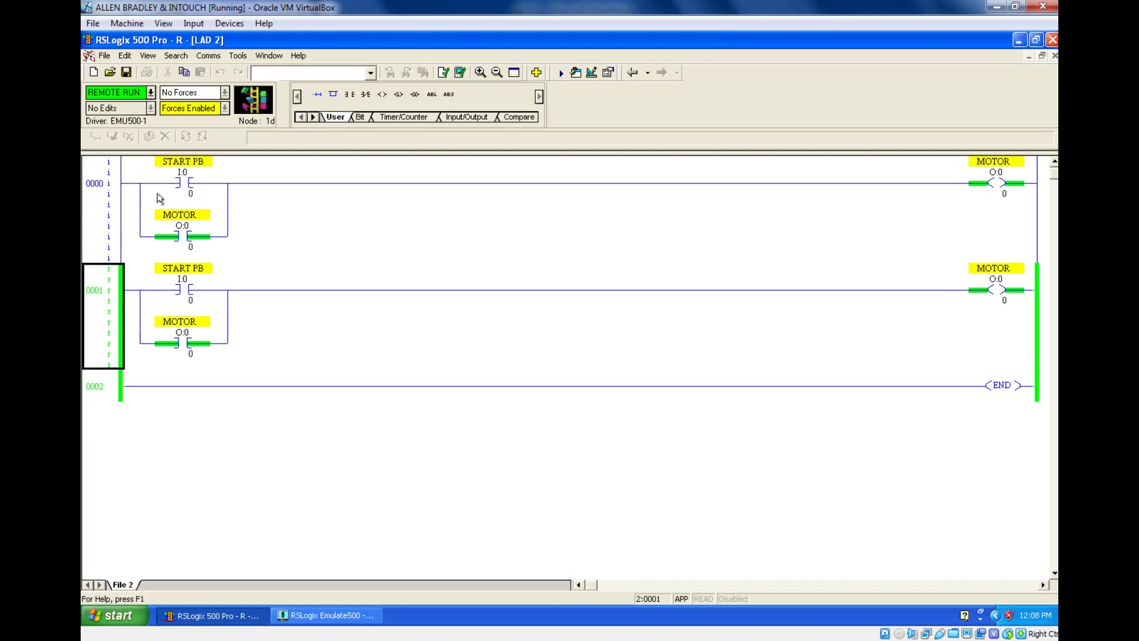
click(202, 232)
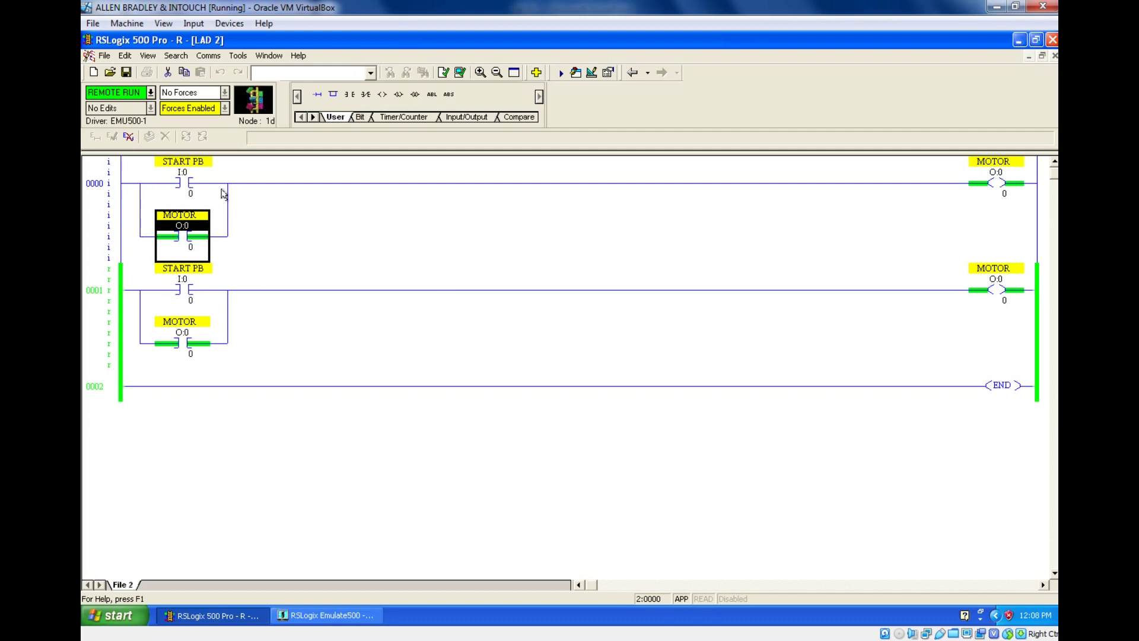
click(151, 93)
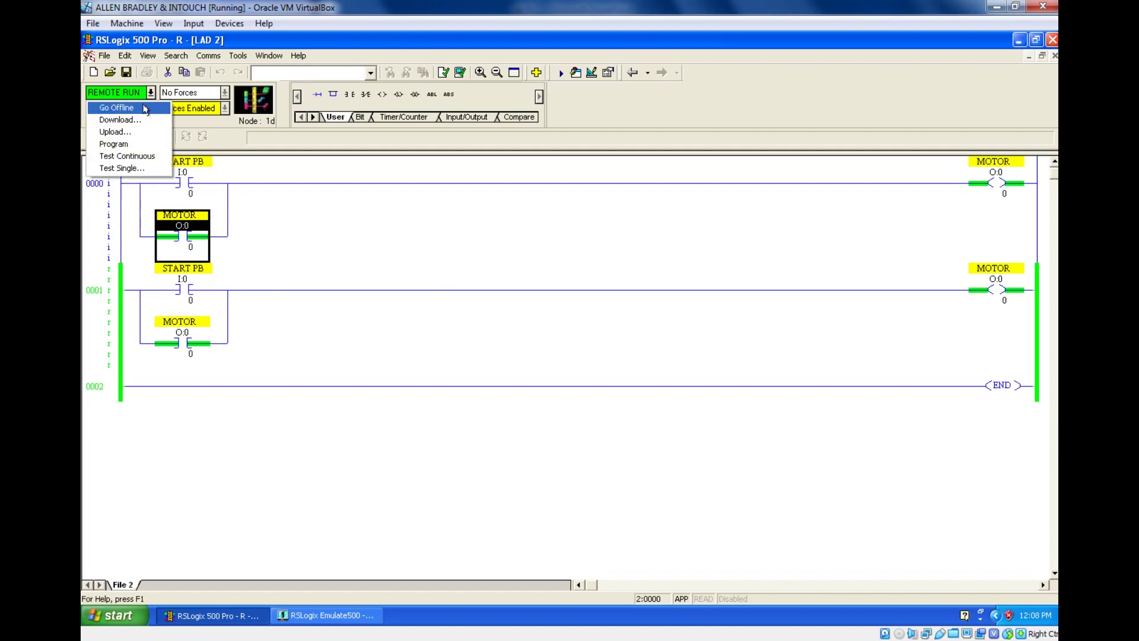
click(144, 108)
click(571, 344)
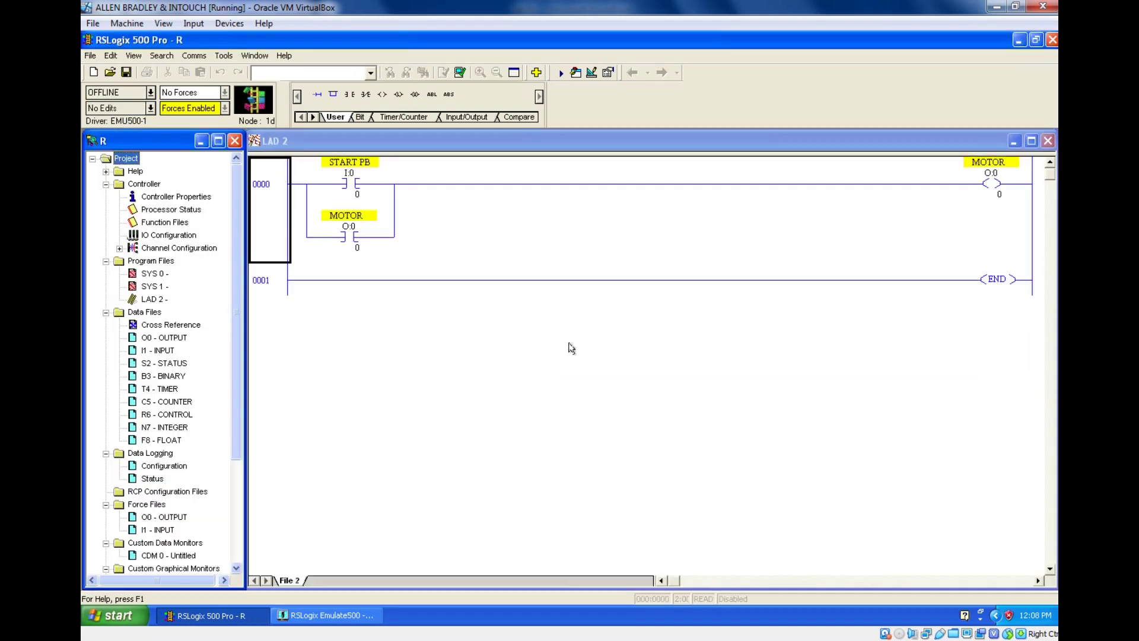
click(378, 362)
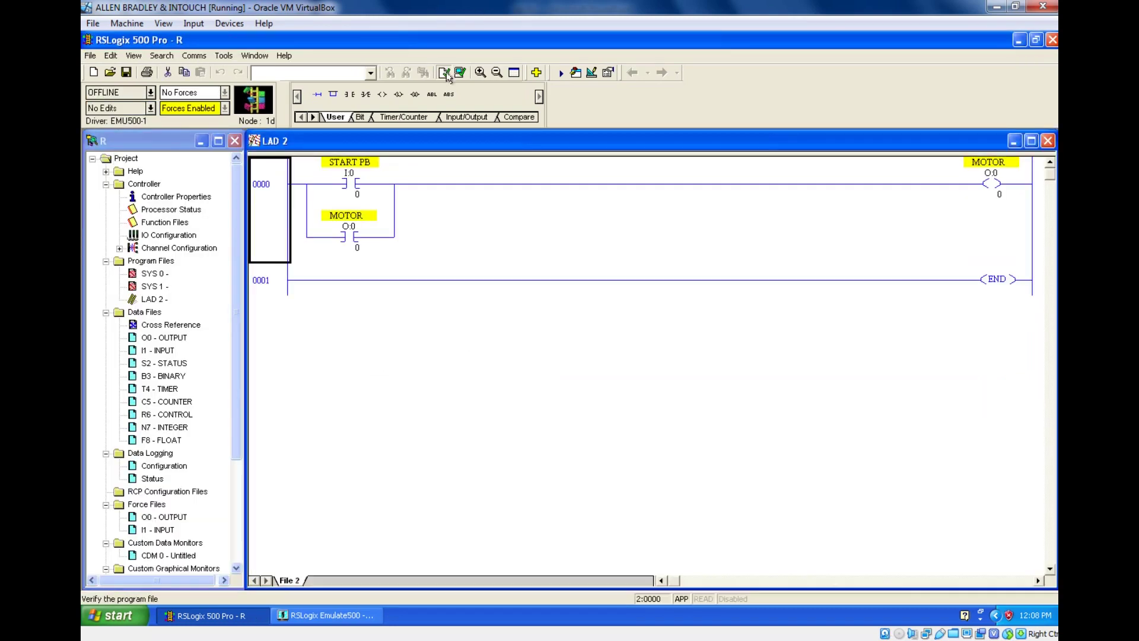
click(151, 93)
Step: Bring the processor back online and switch it to Run mode
click(145, 110)
click(544, 344)
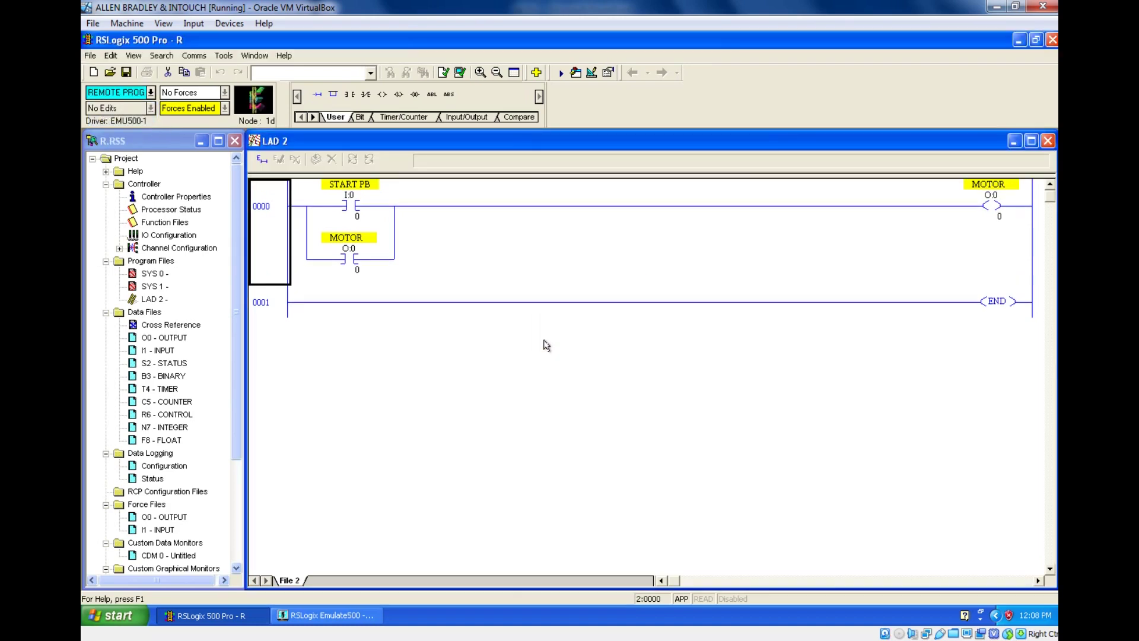
click(150, 92)
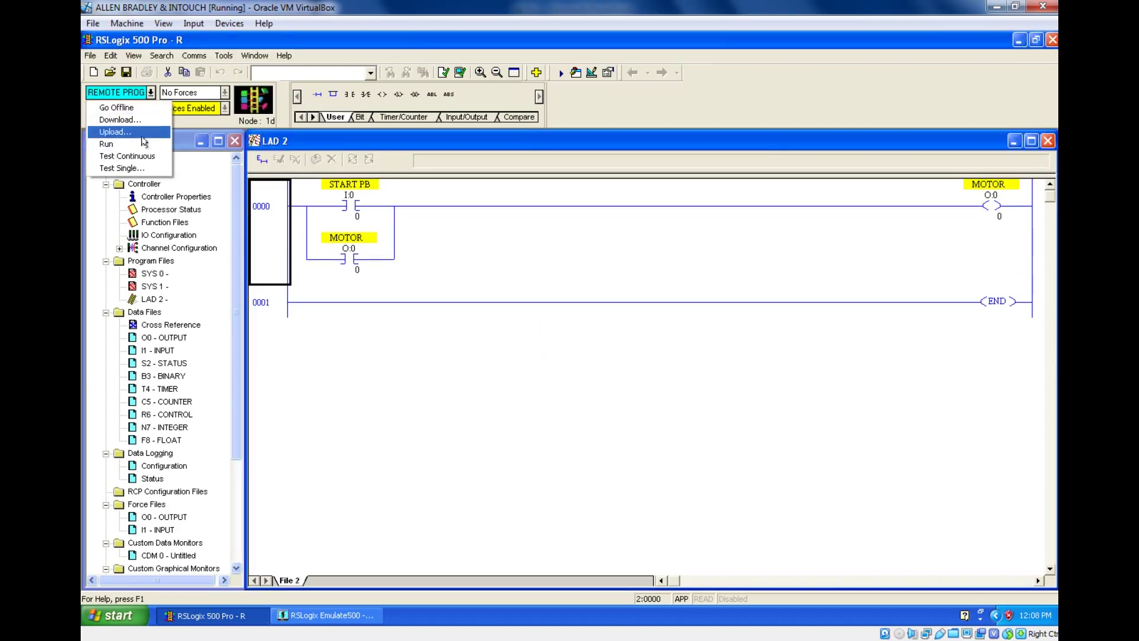
click(125, 144)
click(550, 343)
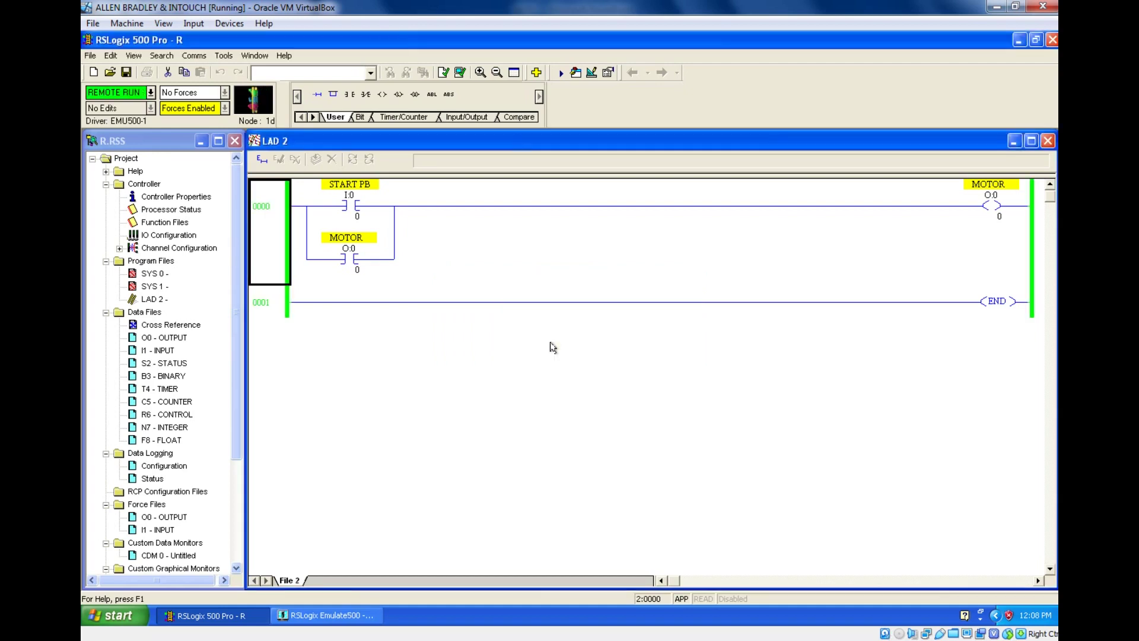
Step: Pulse START PB on then off to confirm MOTOR stays latched, then relaunch the slide show
click(350, 215)
right_click(349, 220)
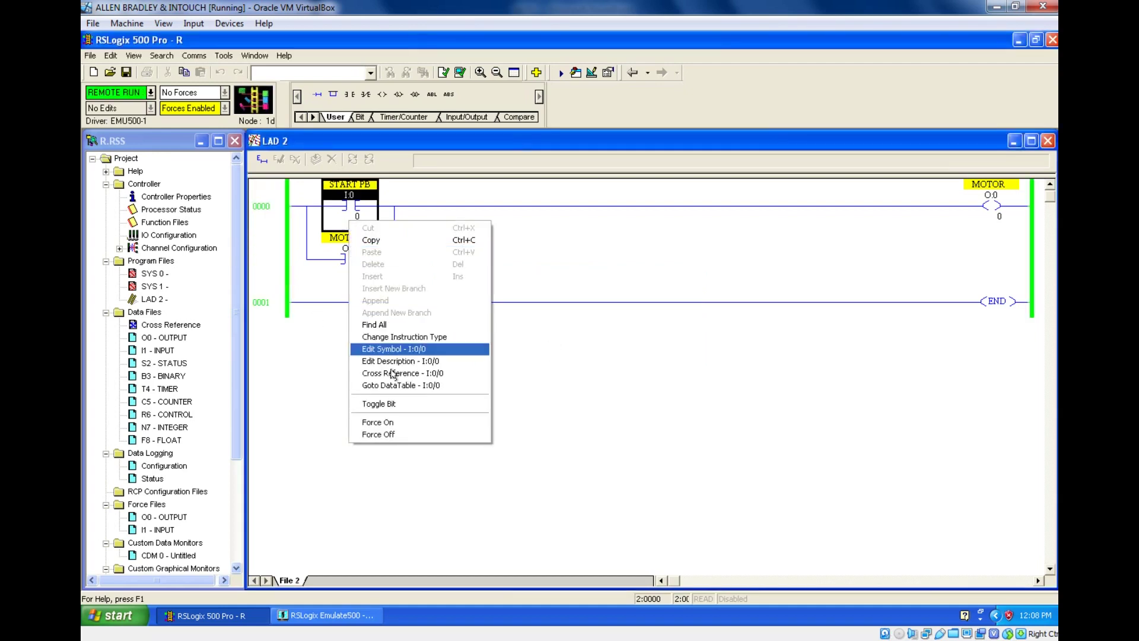
click(383, 409)
right_click(351, 194)
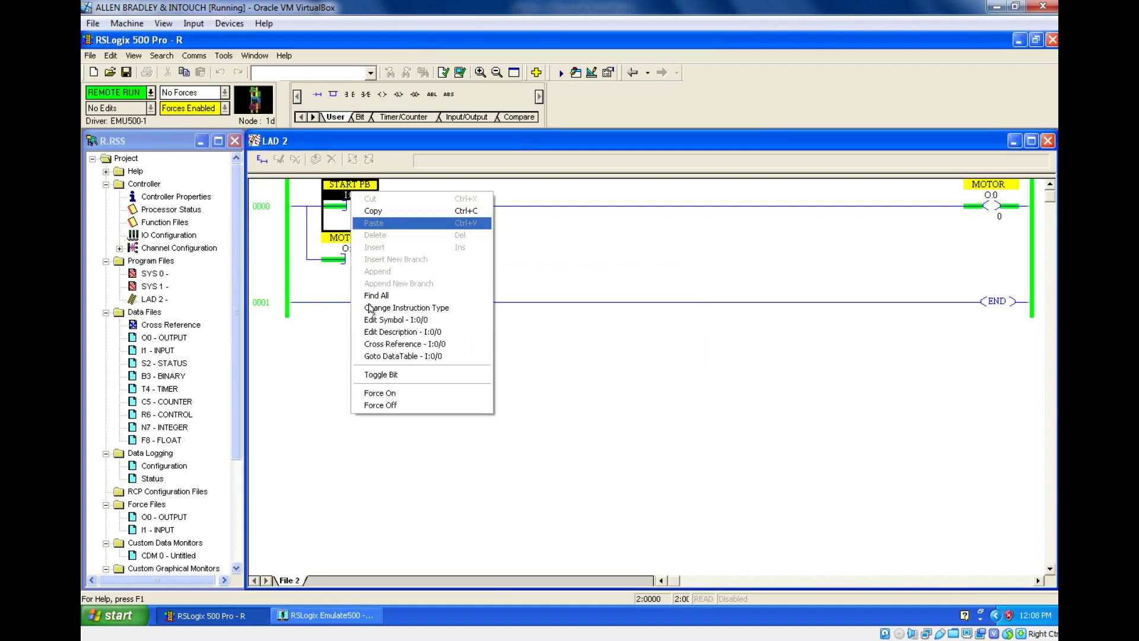
click(393, 374)
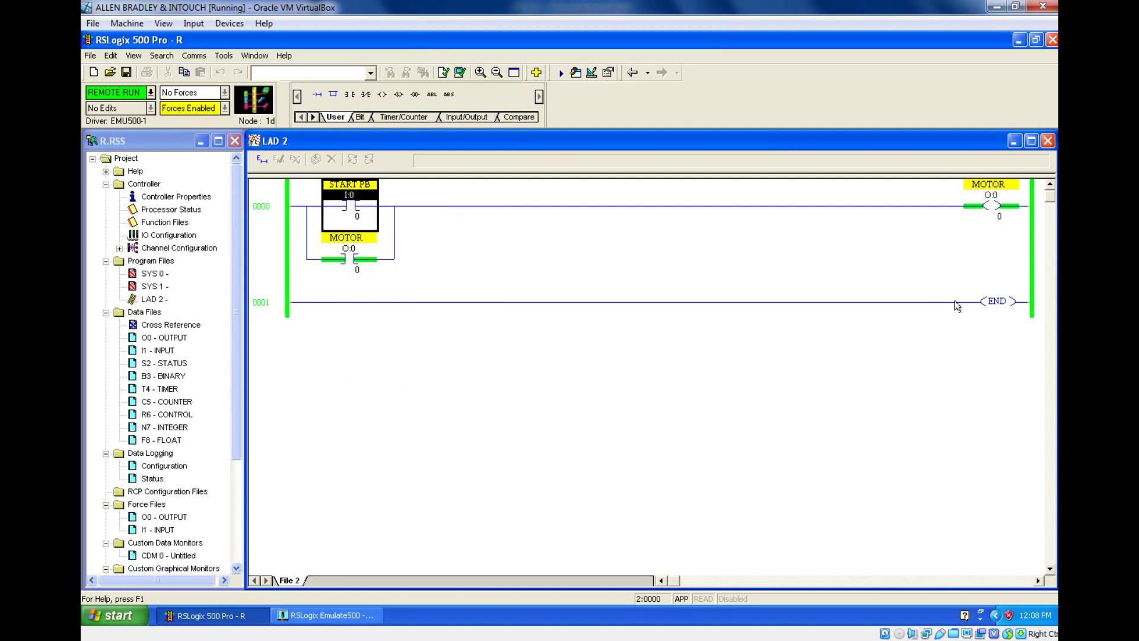
click(1010, 305)
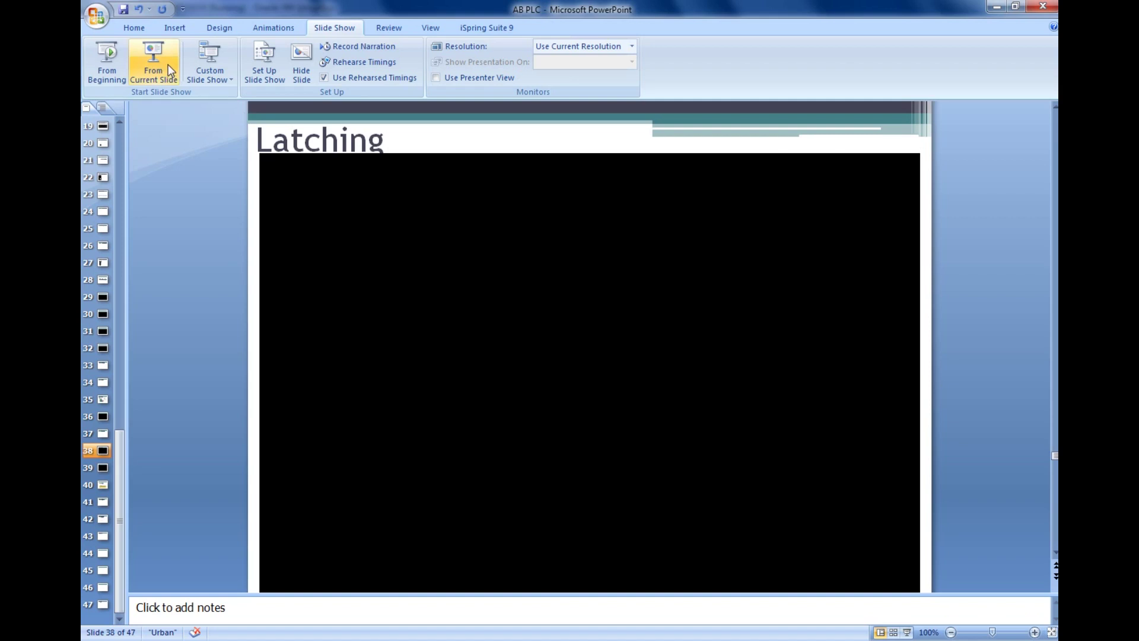
click(166, 67)
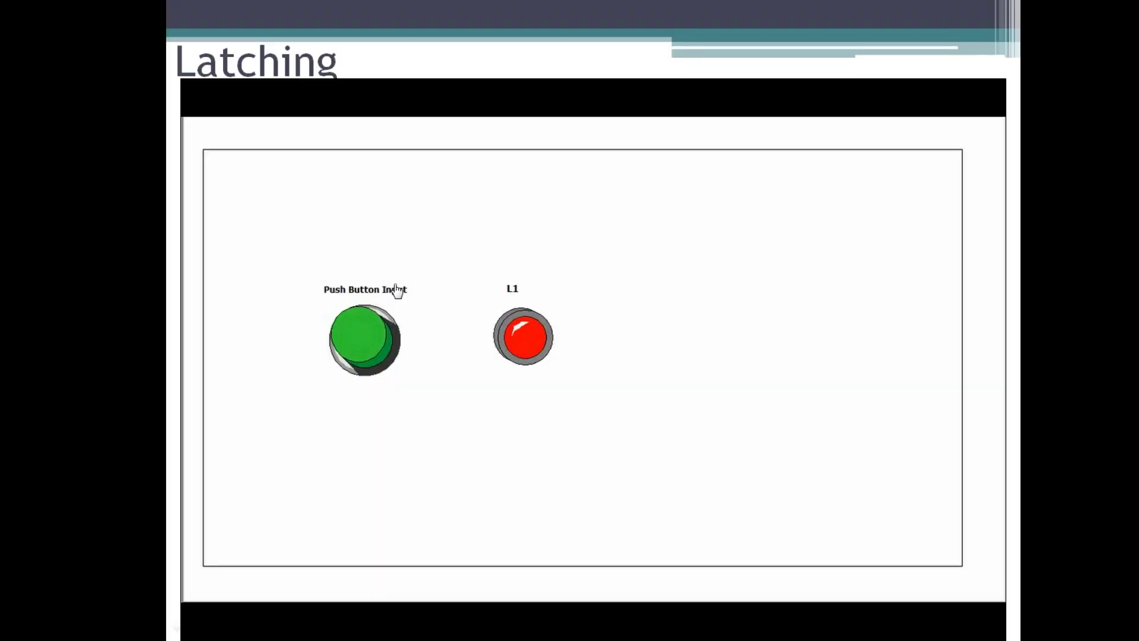
Step: Run the Latching push-button demo, advance to the Unlatching slide, end the show and return to RSLogix
click(419, 379)
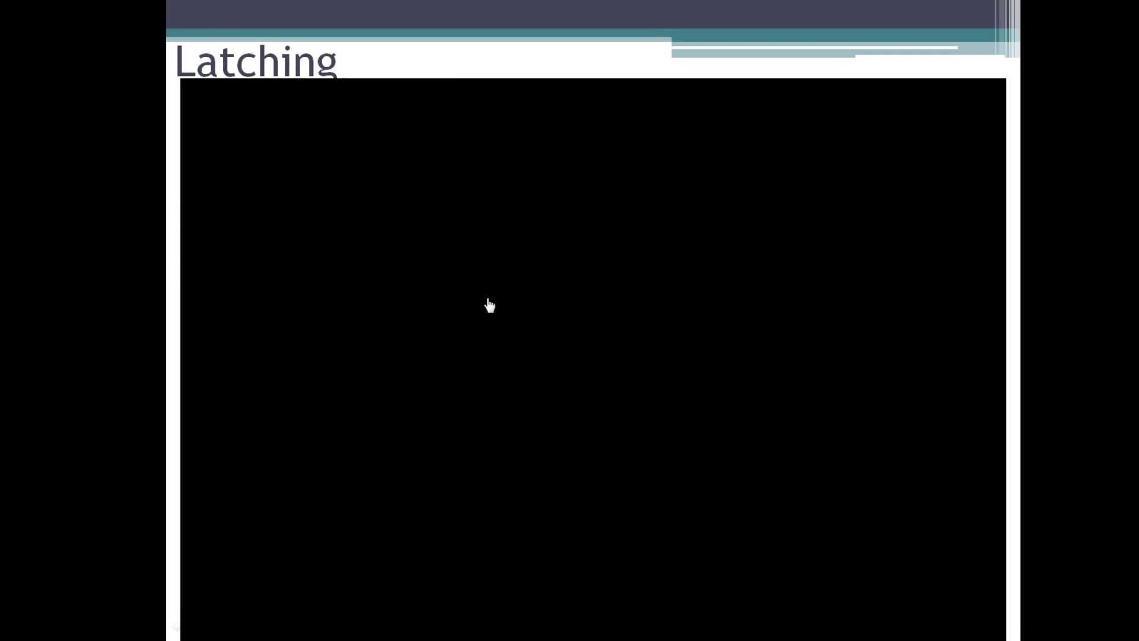
key(Right)
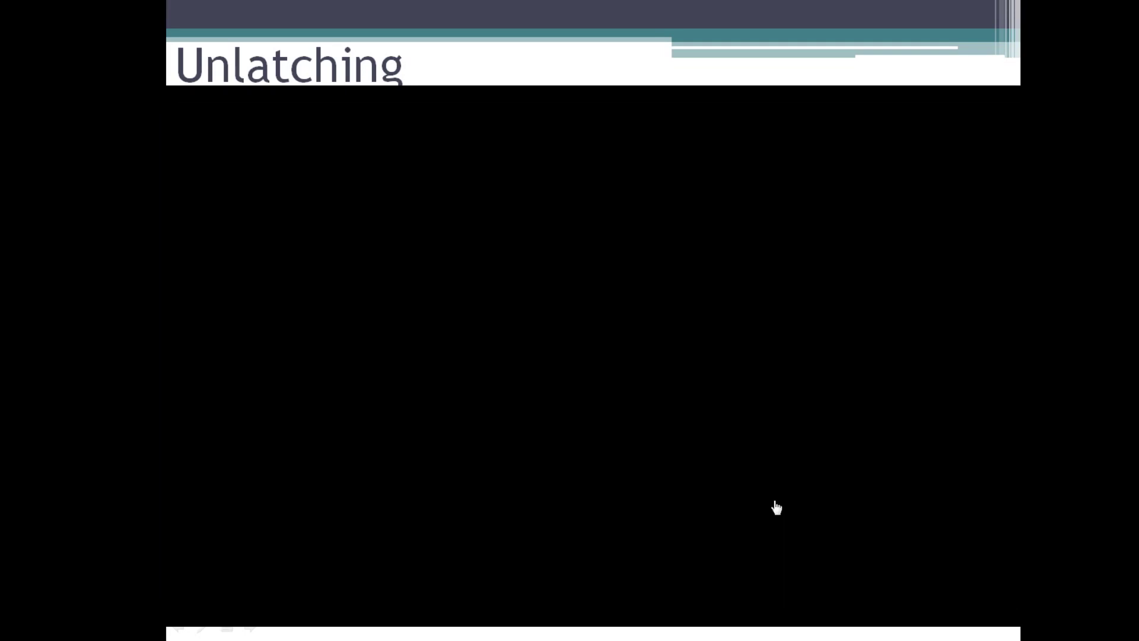
key(Escape)
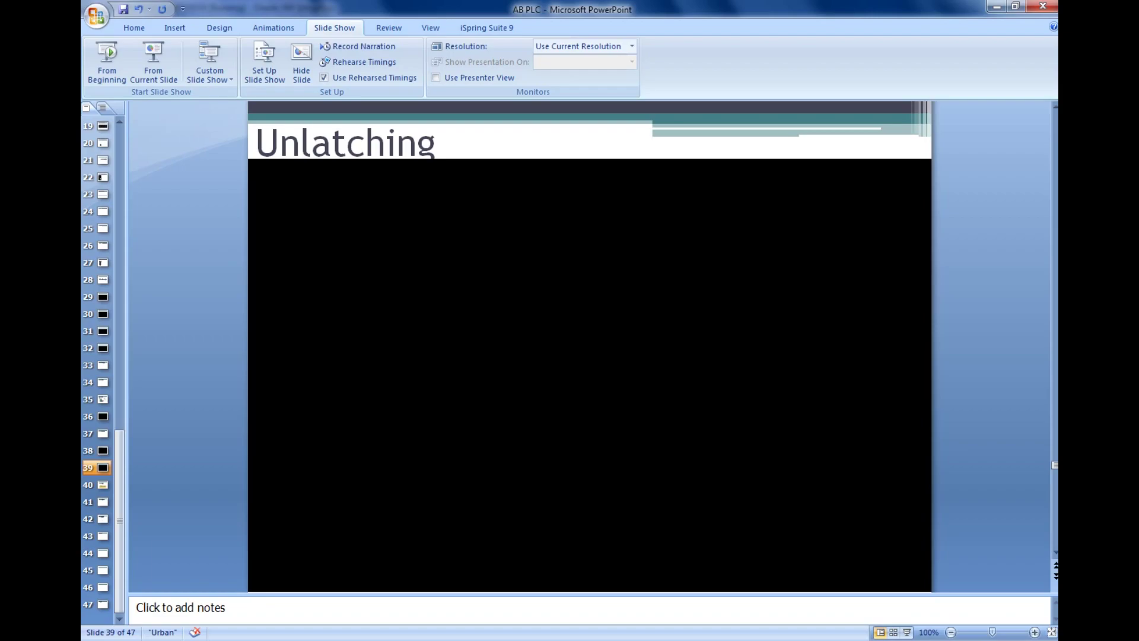
key(alt+Tab)
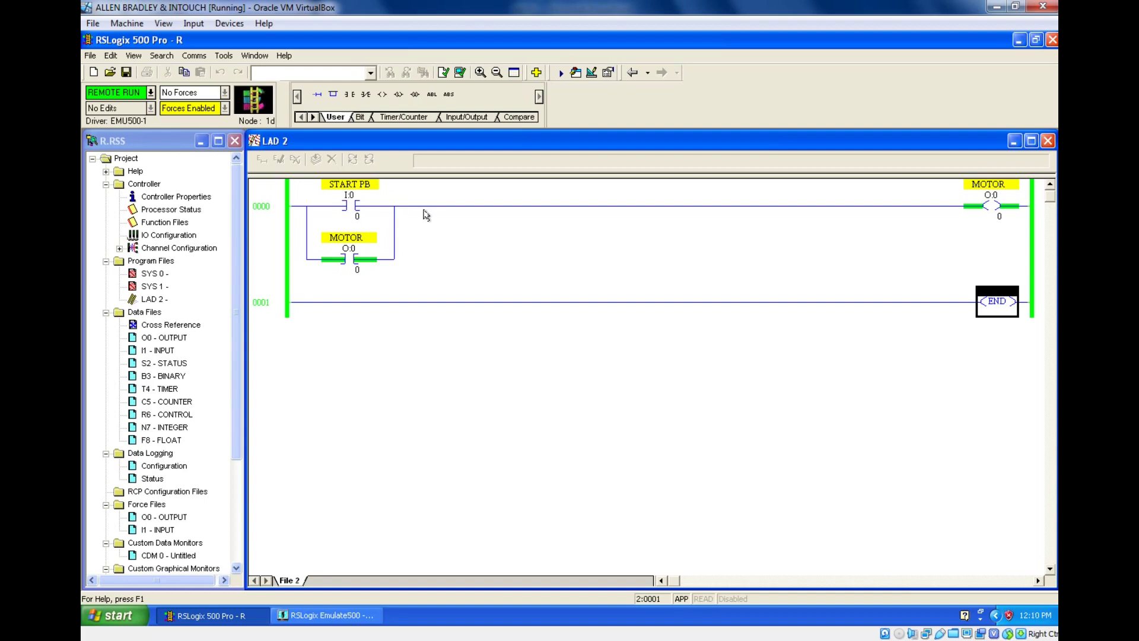
Step: Upload the program from the processor, discarding unsaved changes
click(151, 94)
click(150, 118)
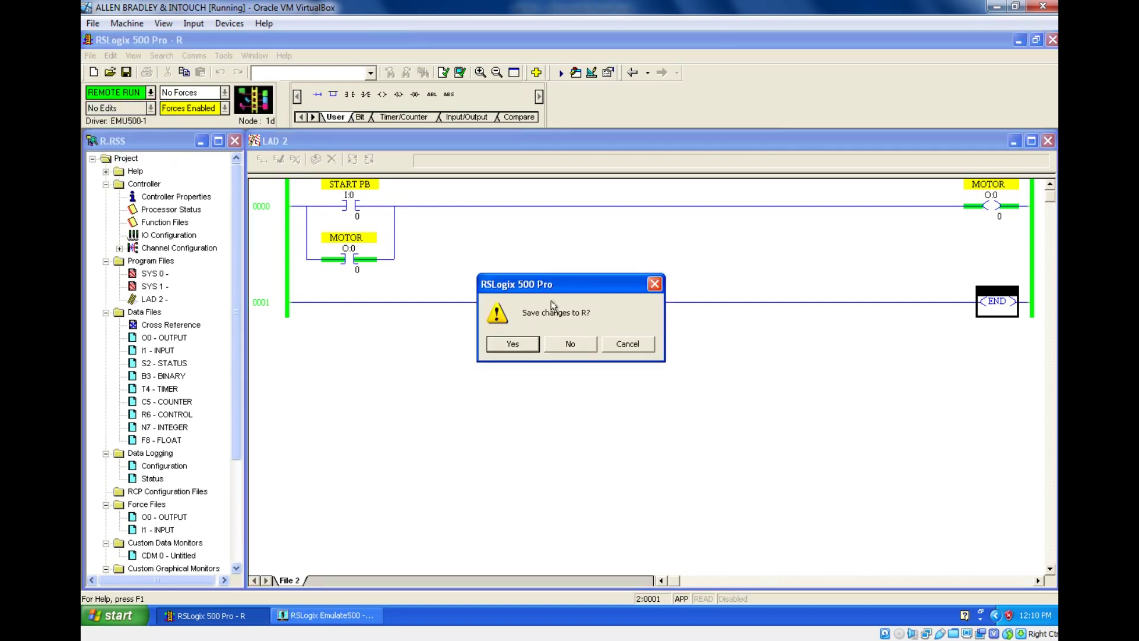
click(569, 344)
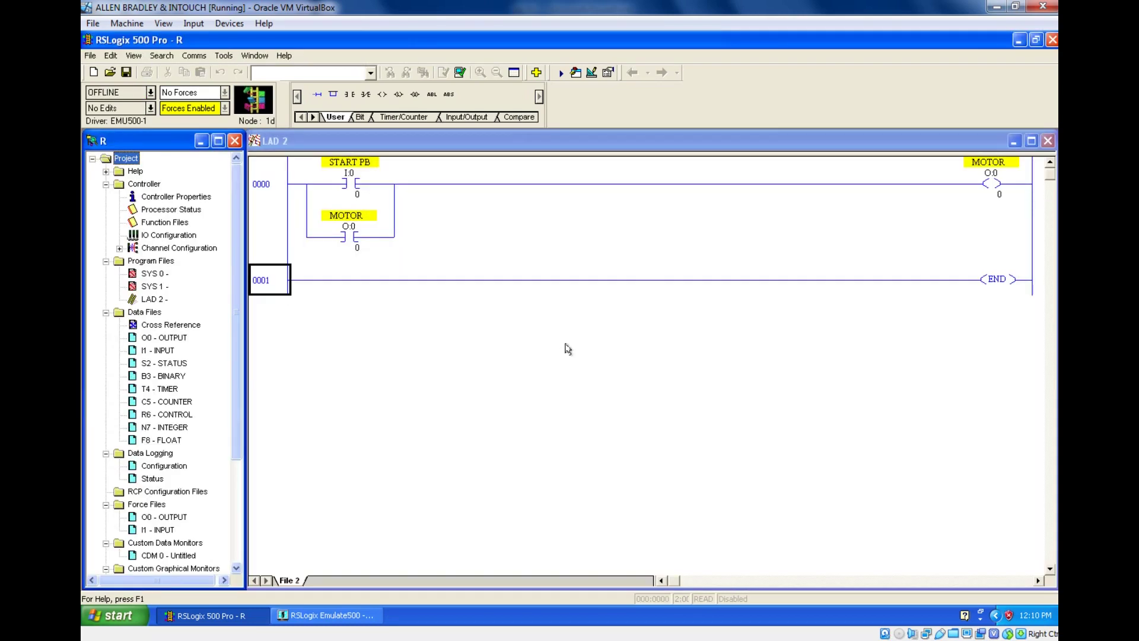
Step: Add a normally closed I:0/1 contact labelled STOP PB after the START PB branch, then verify the file
click(393, 190)
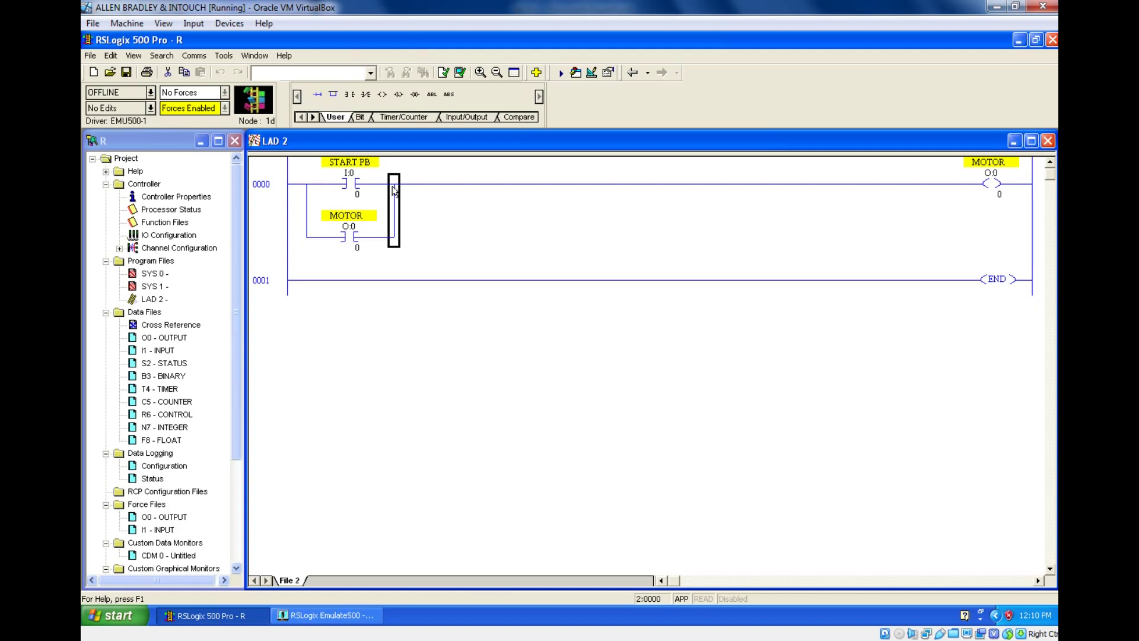
click(365, 97)
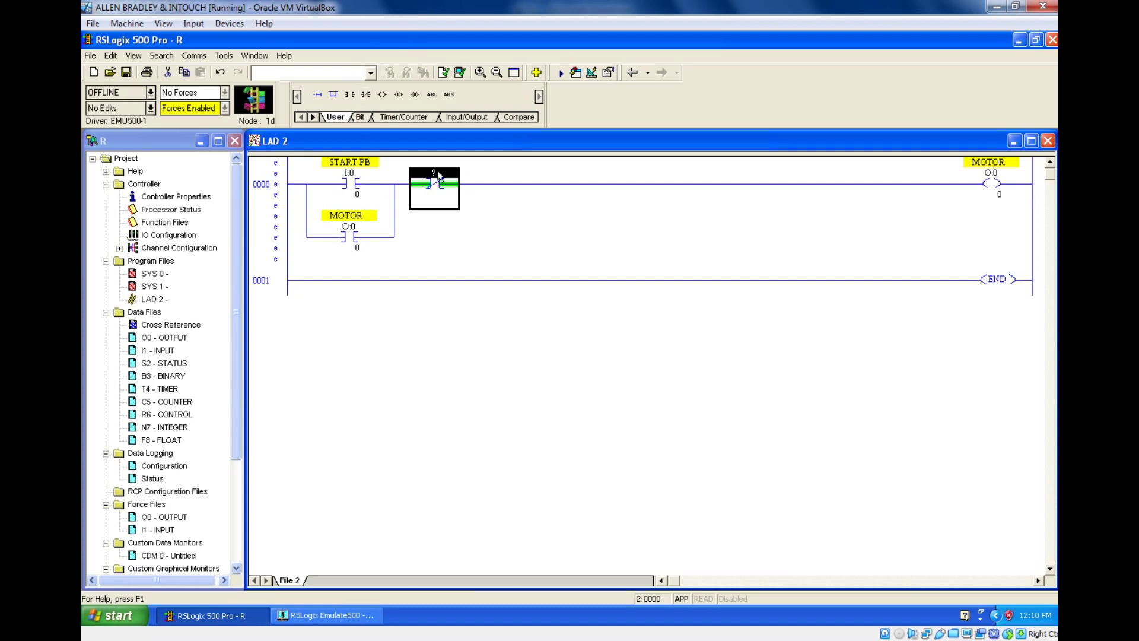
double_click(439, 173)
text(I:0/1)
key(Return)
text(TOP)
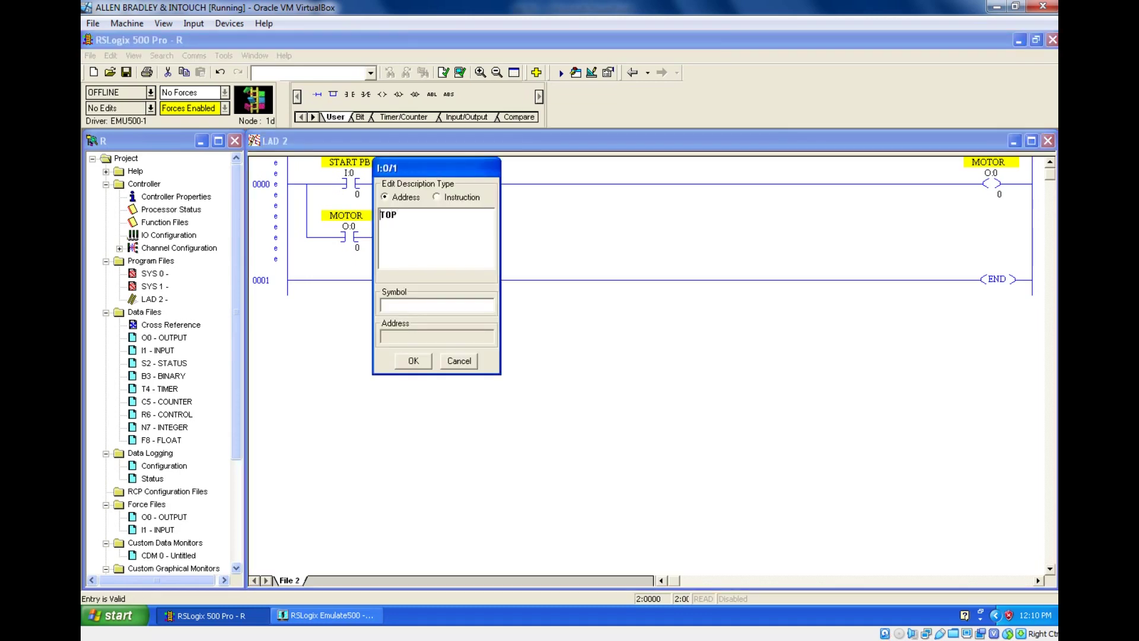
text(S)
key(Right)
key(Right)
key(Right)
text(PB)
click(413, 361)
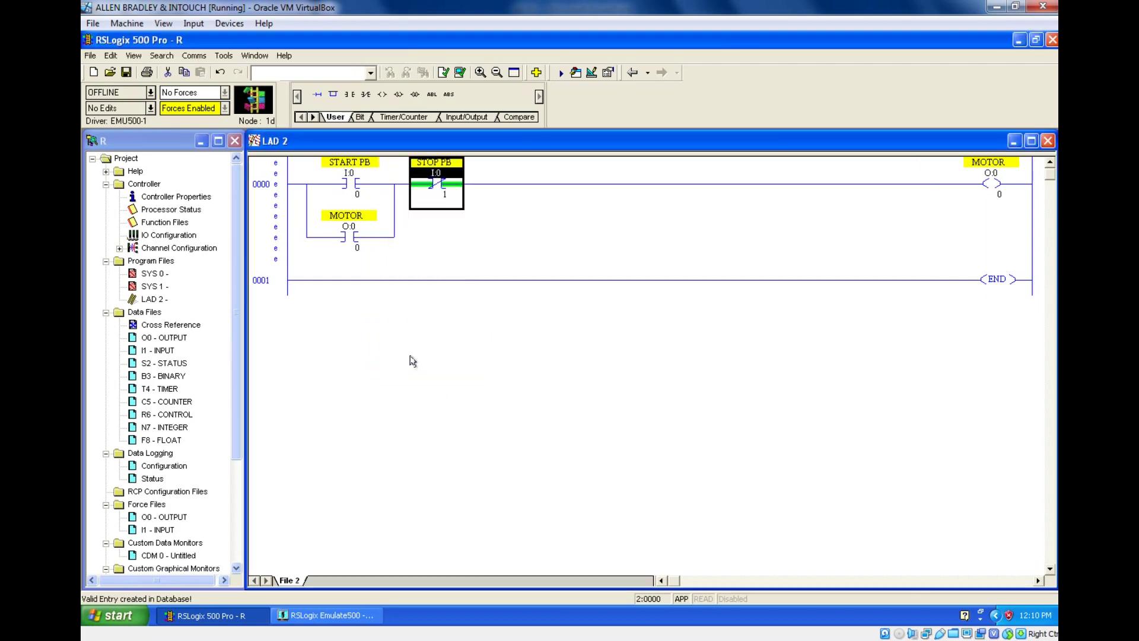
click(445, 75)
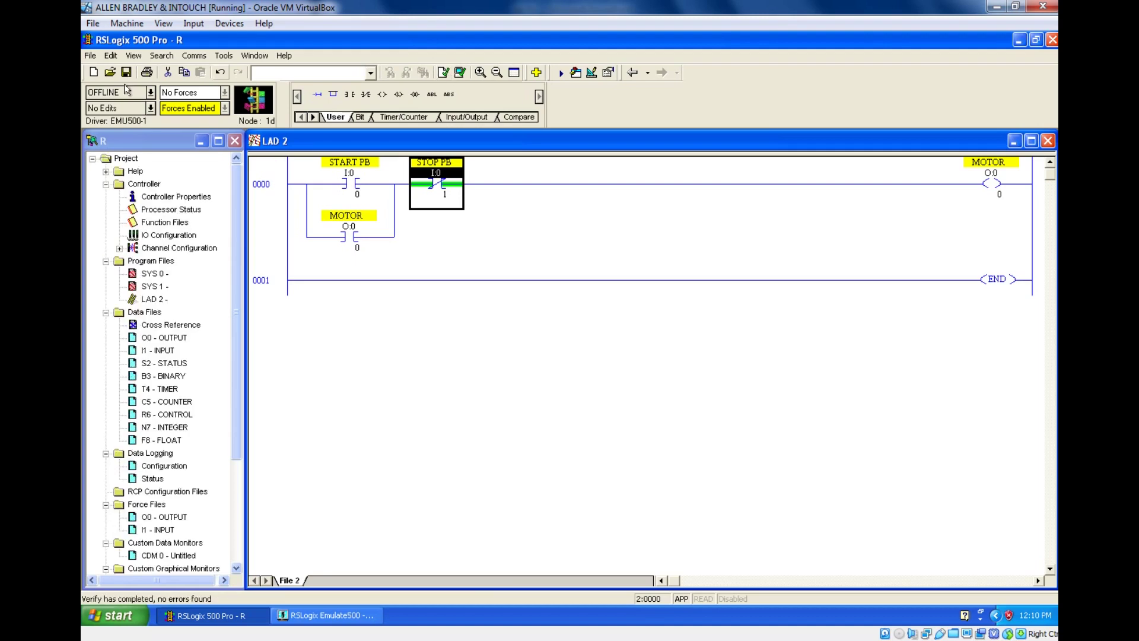
Step: Download the program to the controller and go online
click(150, 93)
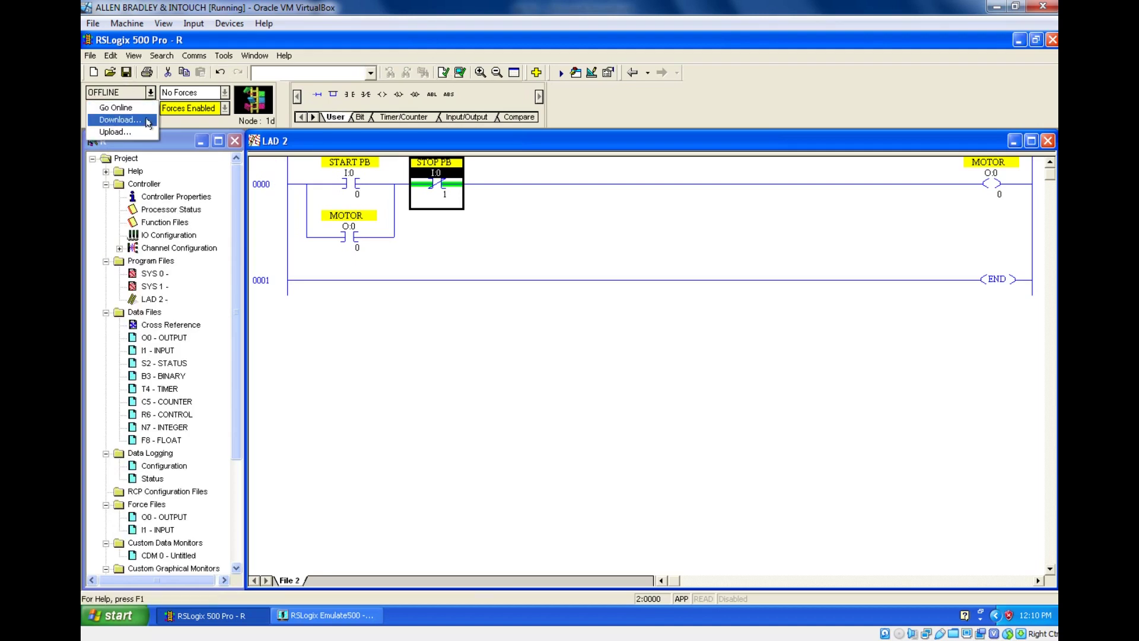
click(110, 117)
click(530, 346)
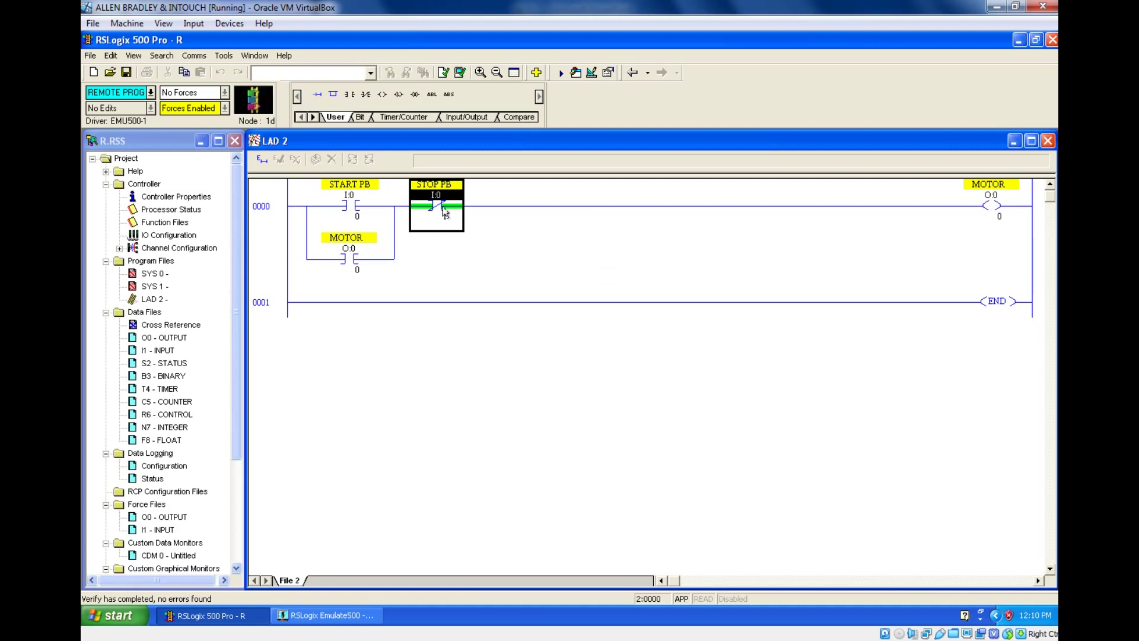
click(341, 271)
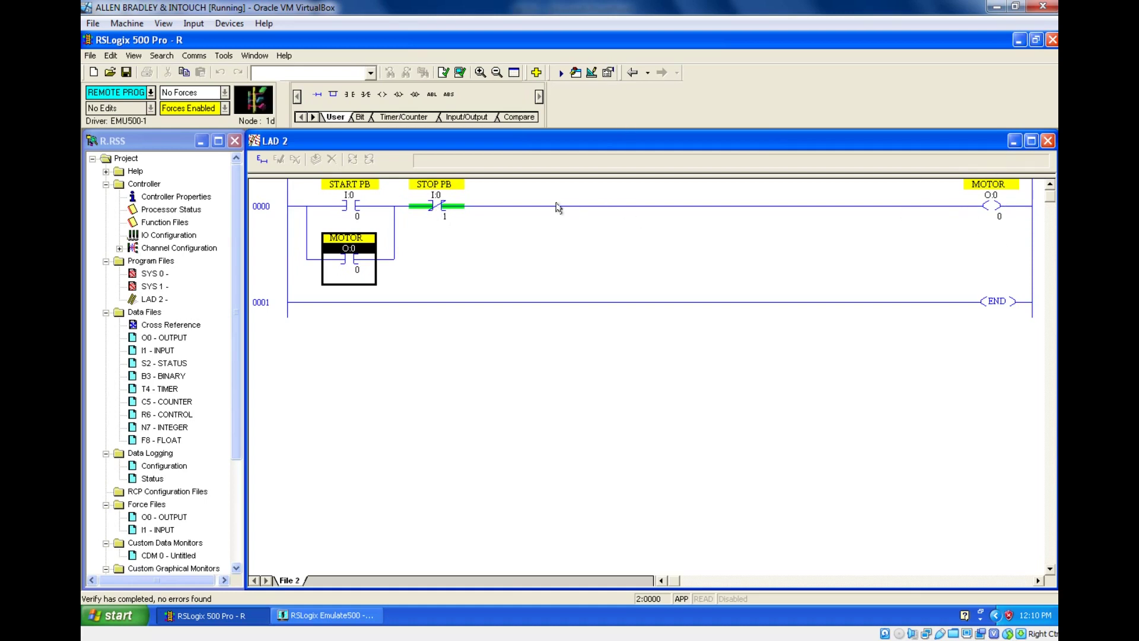
Step: Switch the processor to Remote Run mode
click(151, 92)
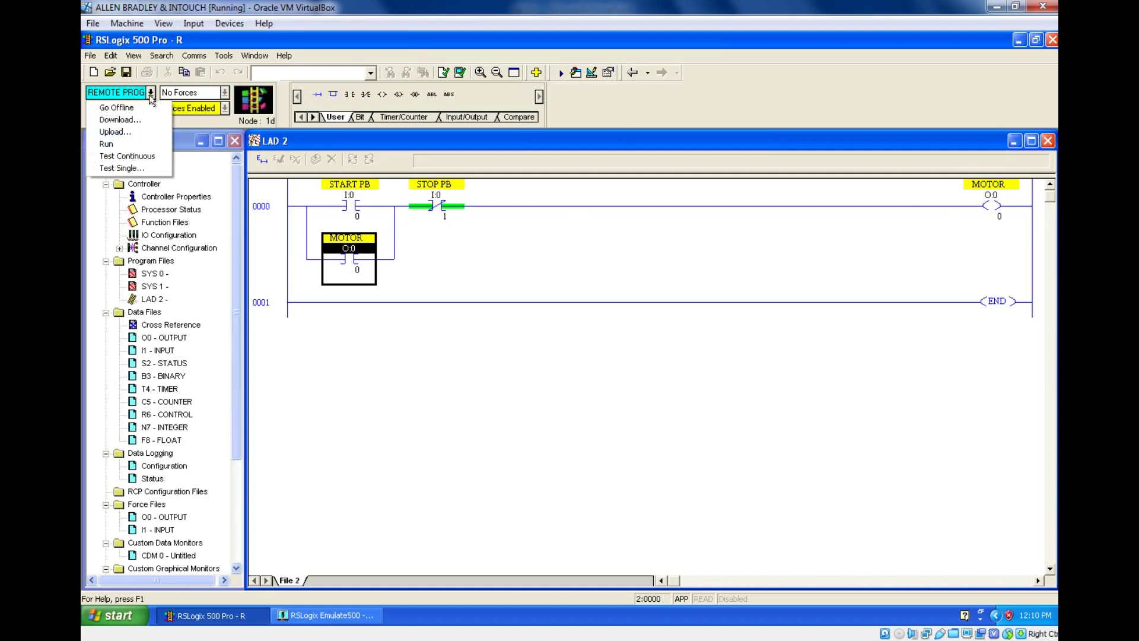
click(127, 143)
click(544, 344)
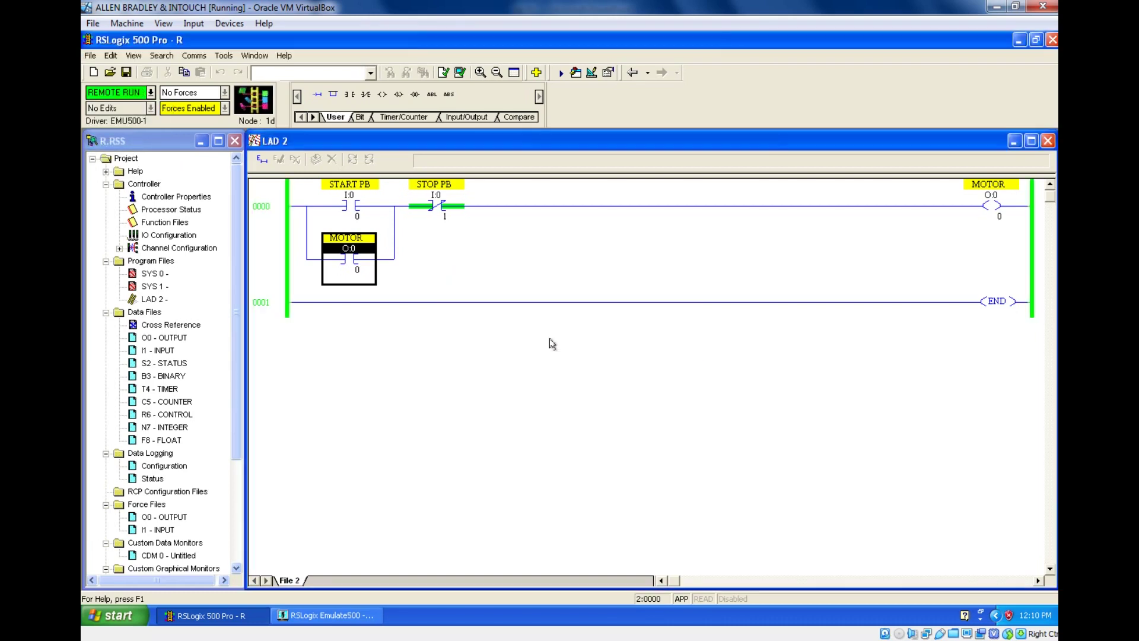
Step: Pulse the START PB bit on and back off, then inspect STOP PB's options without changes
click(347, 210)
right_click(347, 208)
click(389, 391)
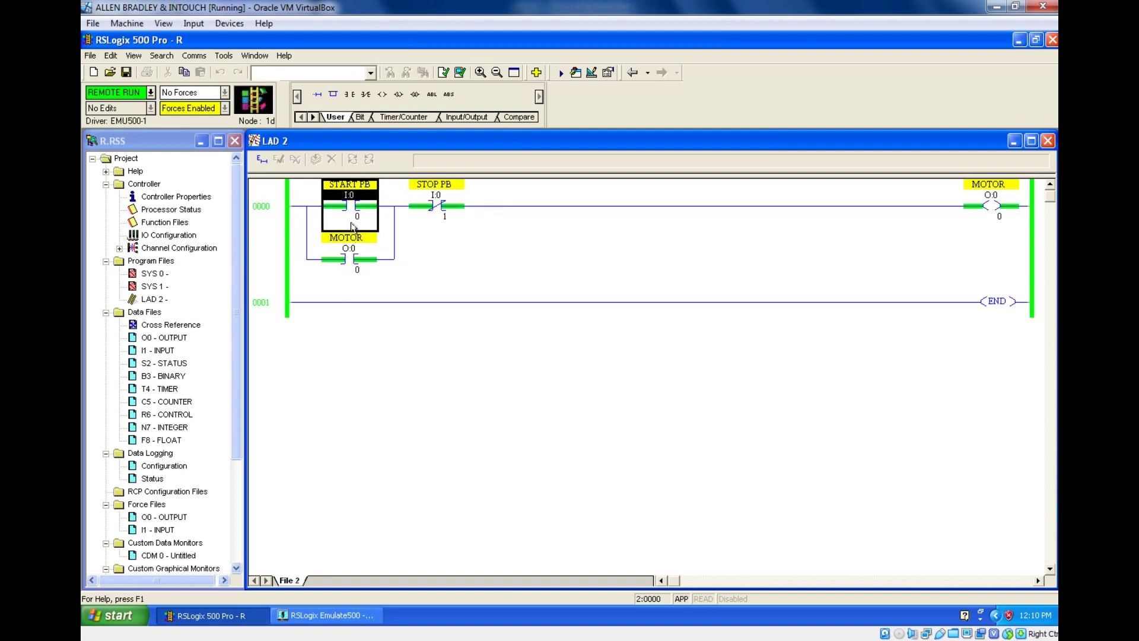
right_click(351, 223)
click(386, 407)
click(258, 306)
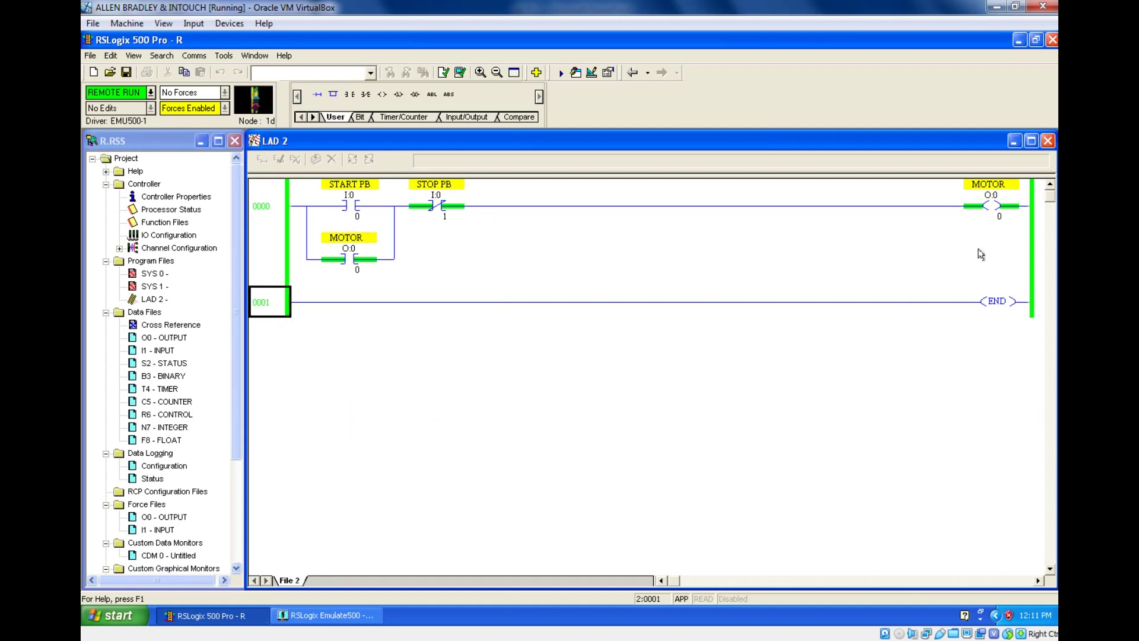
click(436, 214)
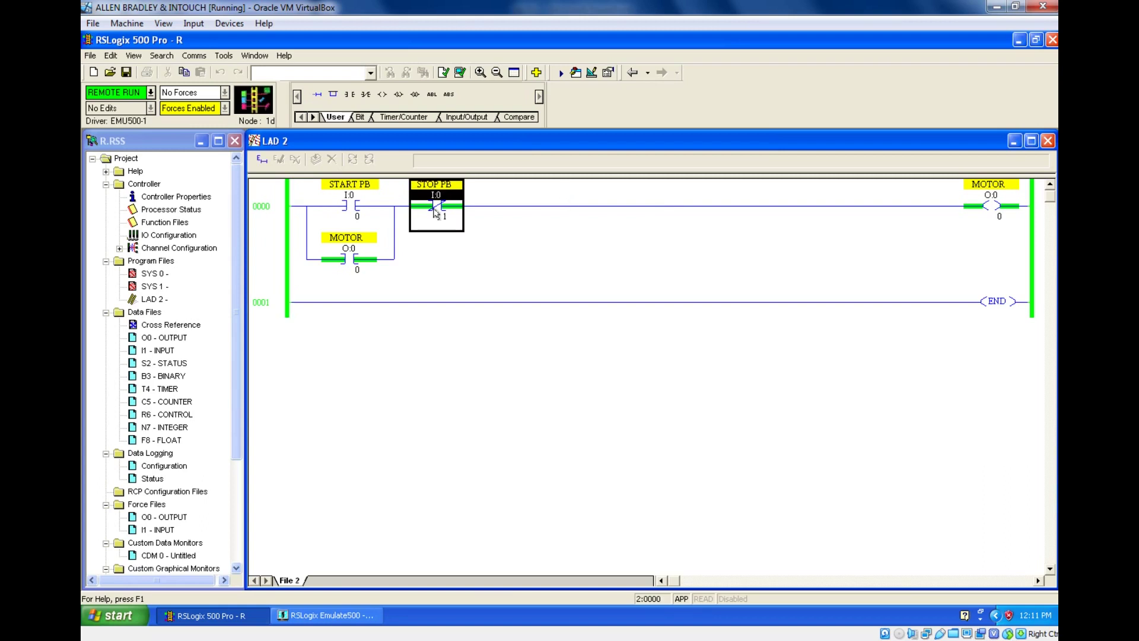
right_click(436, 213)
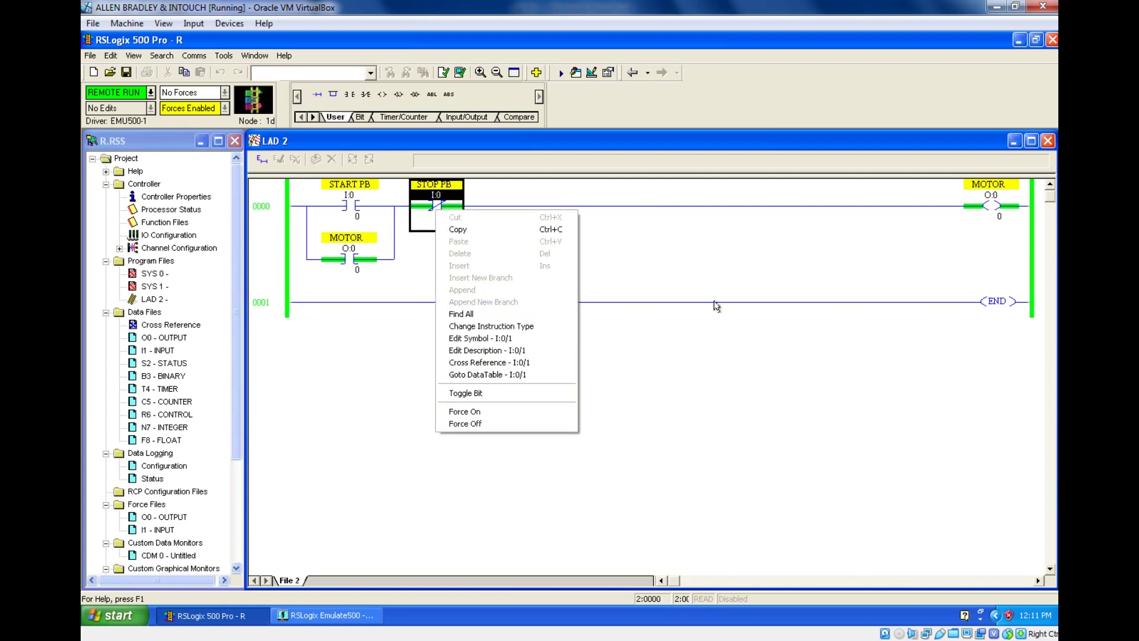
click(987, 311)
click(988, 300)
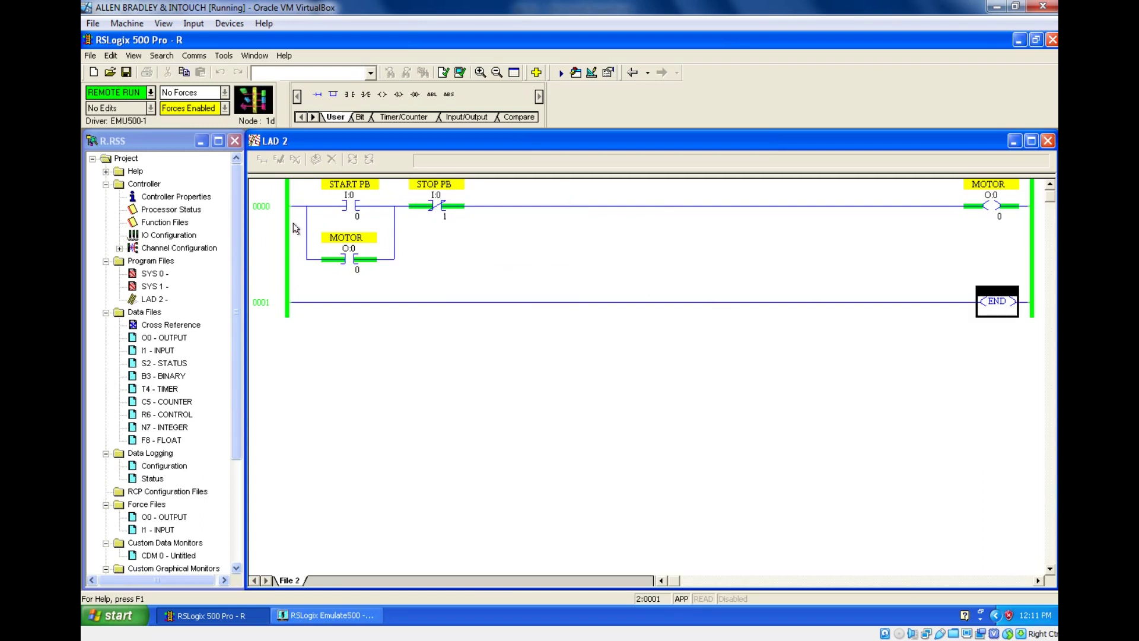
Step: Pulse START PB on and off again so MOTOR latches through its seal-in branch
click(341, 212)
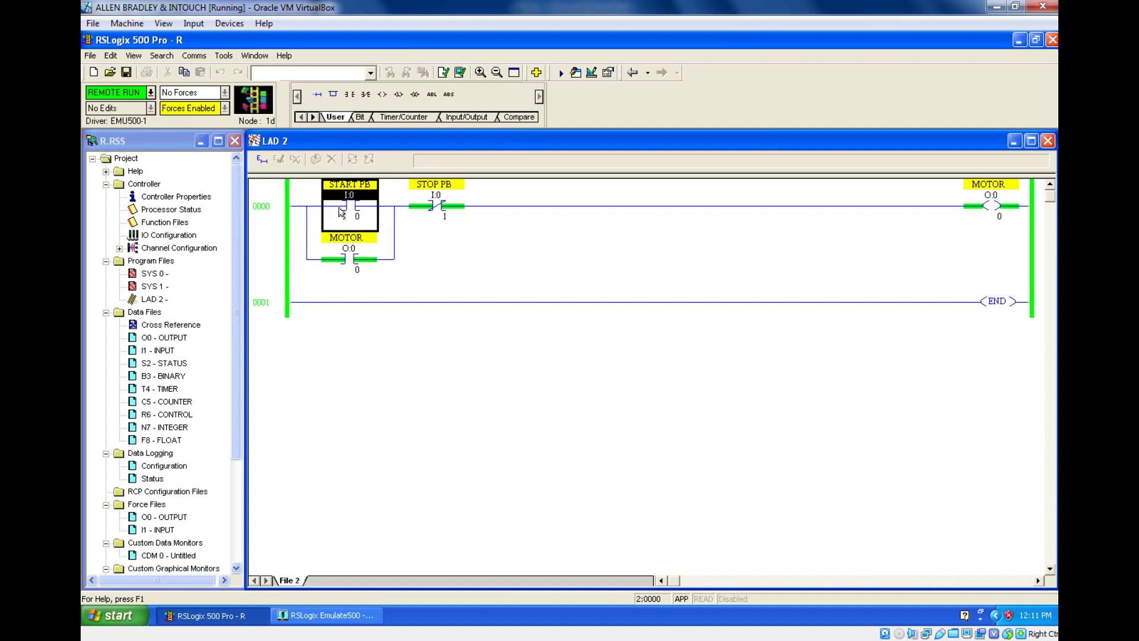
right_click(341, 211)
click(424, 394)
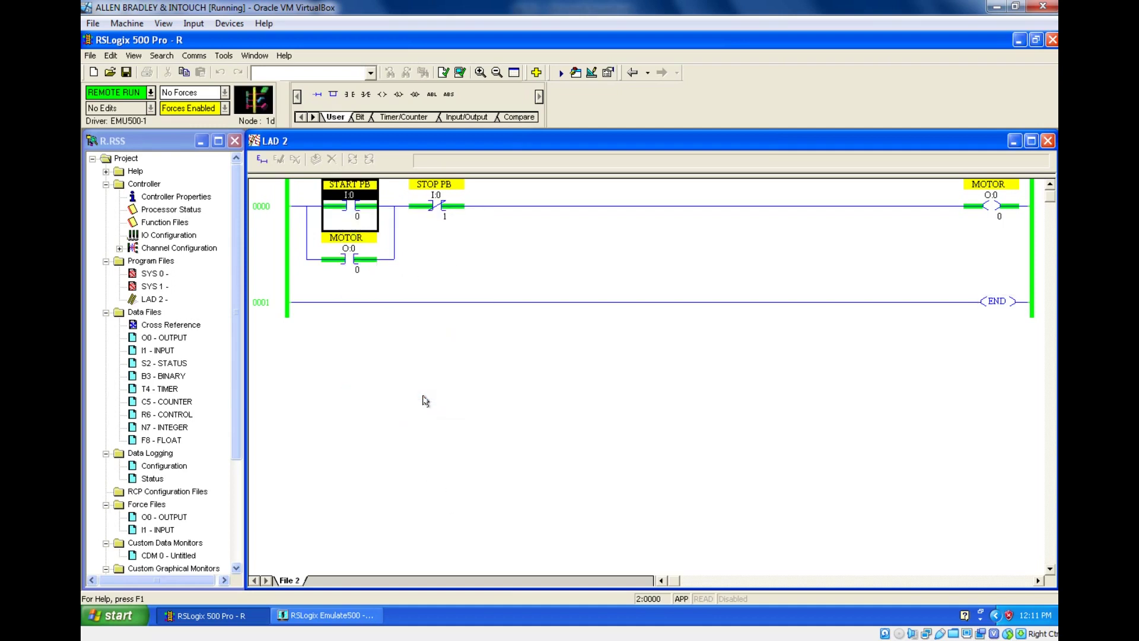
right_click(362, 208)
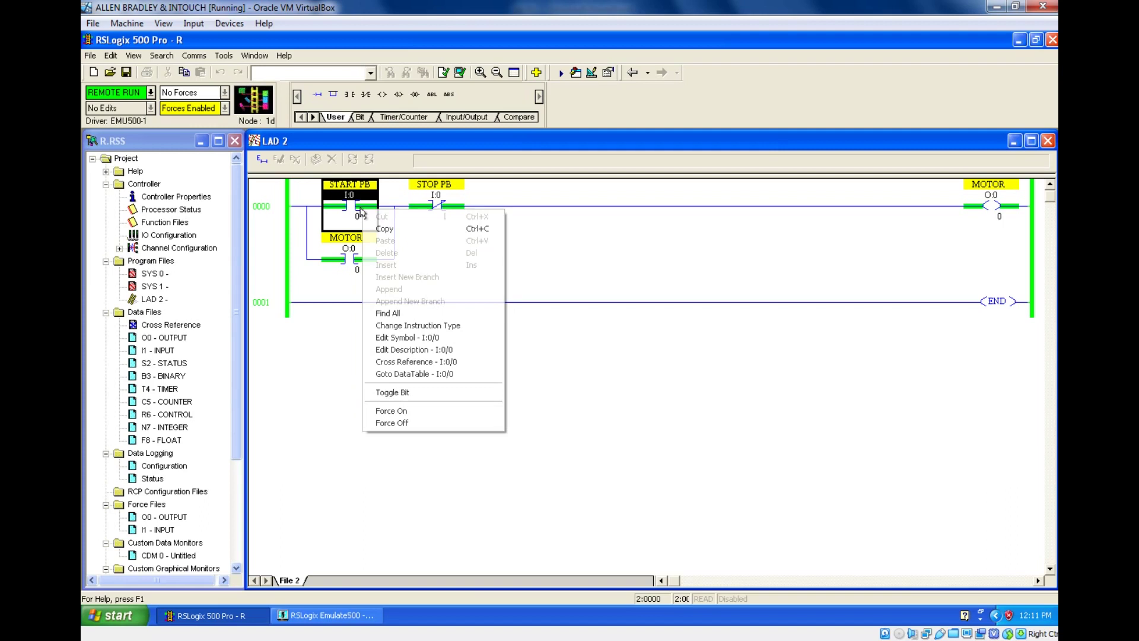
click(429, 392)
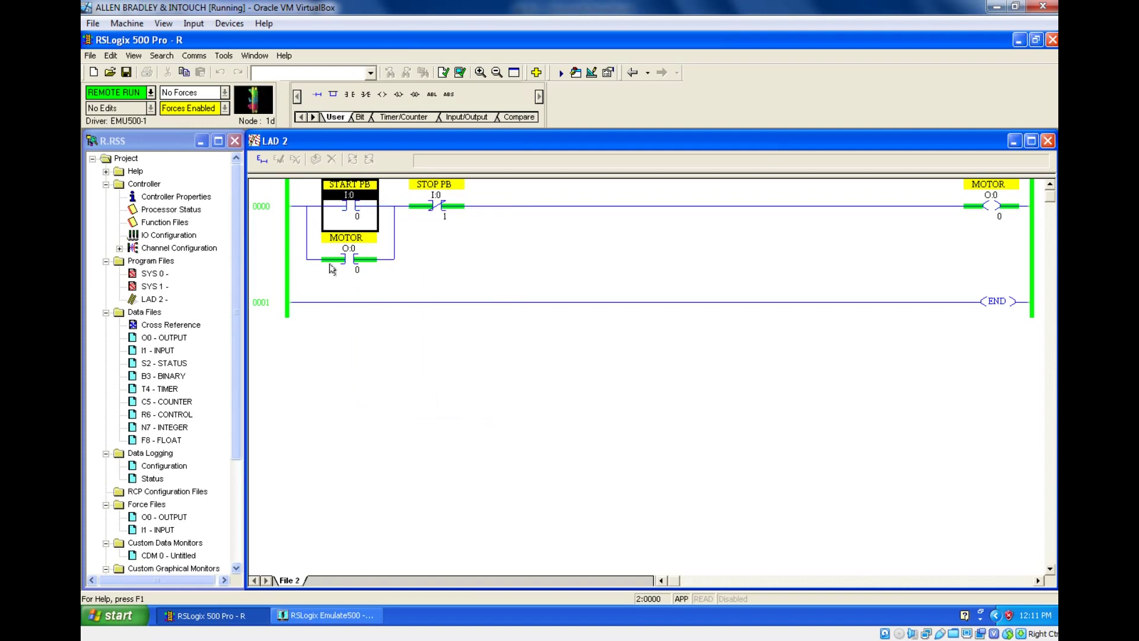
click(264, 305)
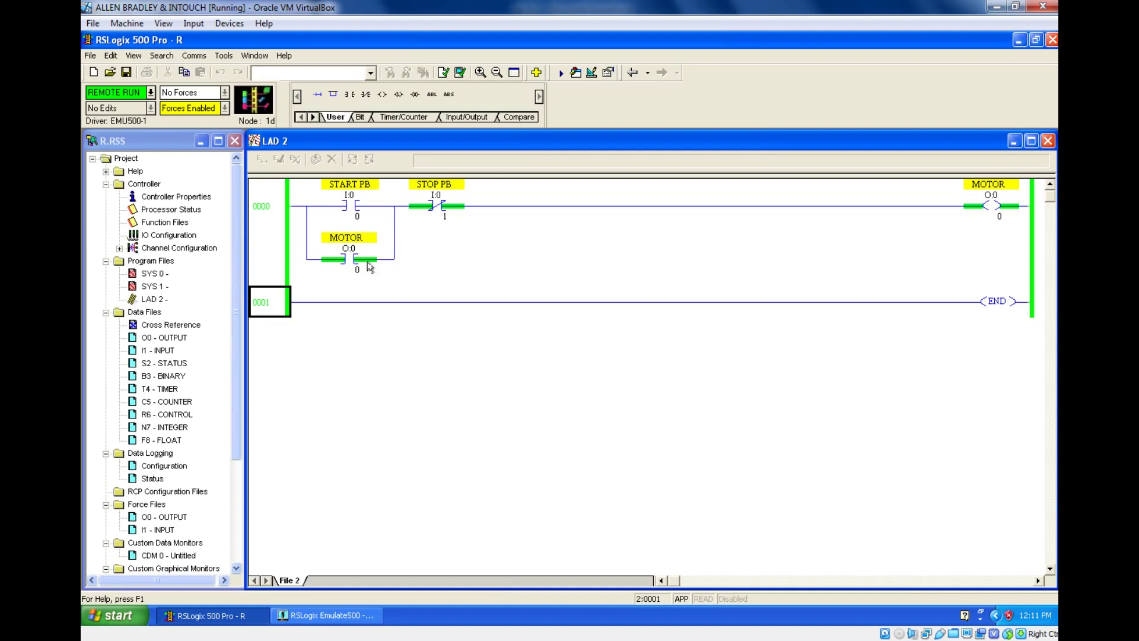
Step: Toggle the STOP PB bit to unlatch MOTOR
click(447, 215)
right_click(446, 215)
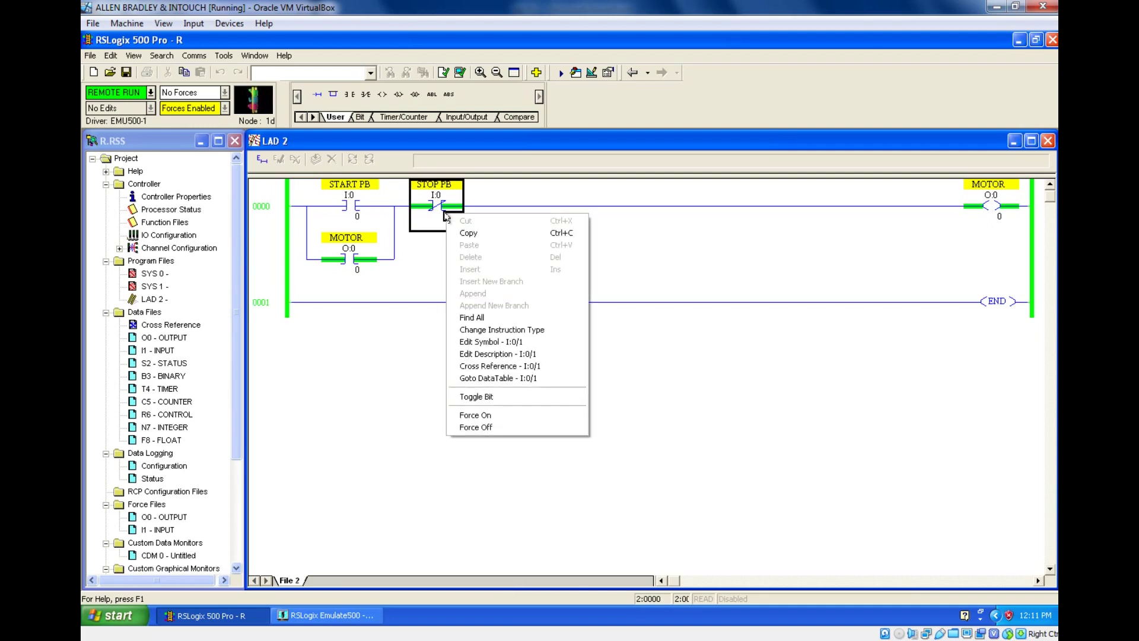
click(487, 402)
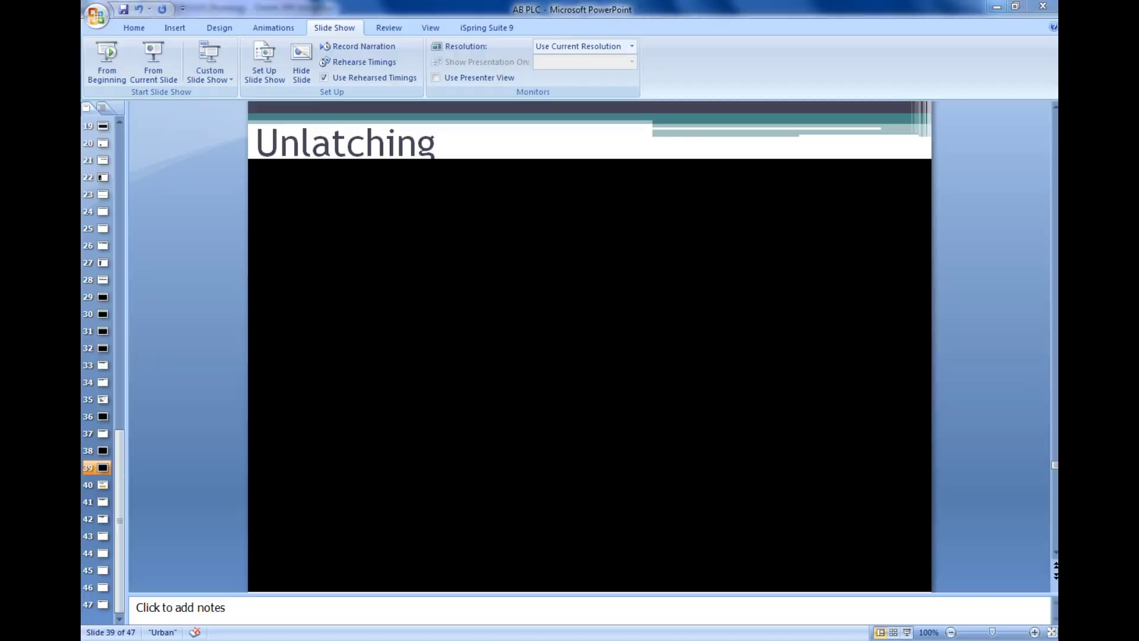
Step: Select the Unlatching slide's movie and start the slide show from slide 39
click(587, 342)
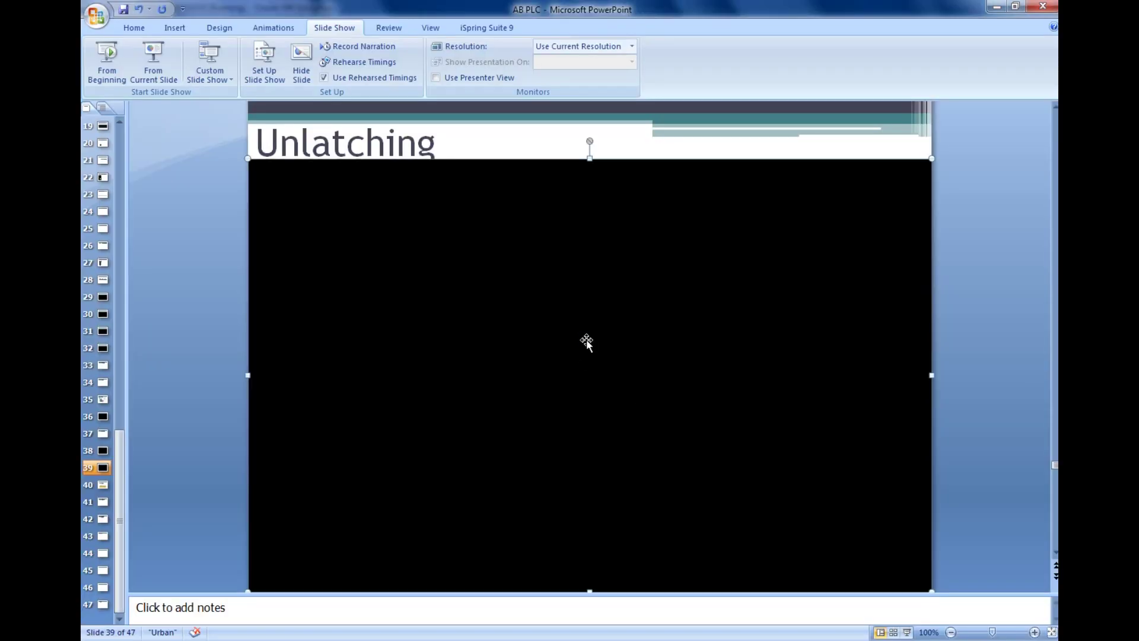
double_click(586, 342)
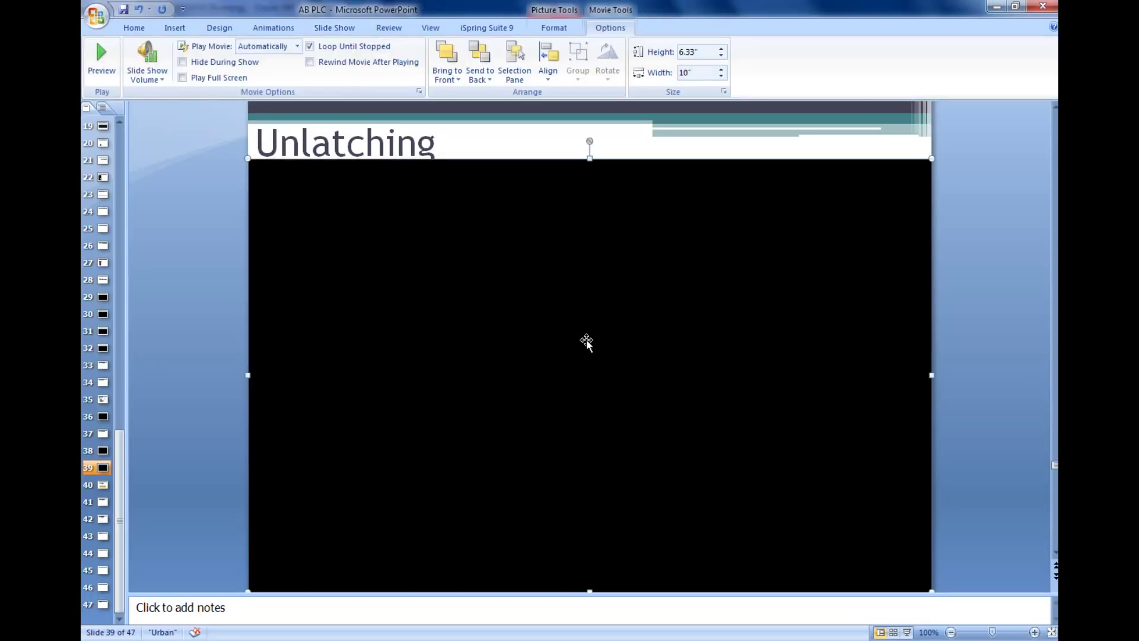
click(319, 28)
click(155, 57)
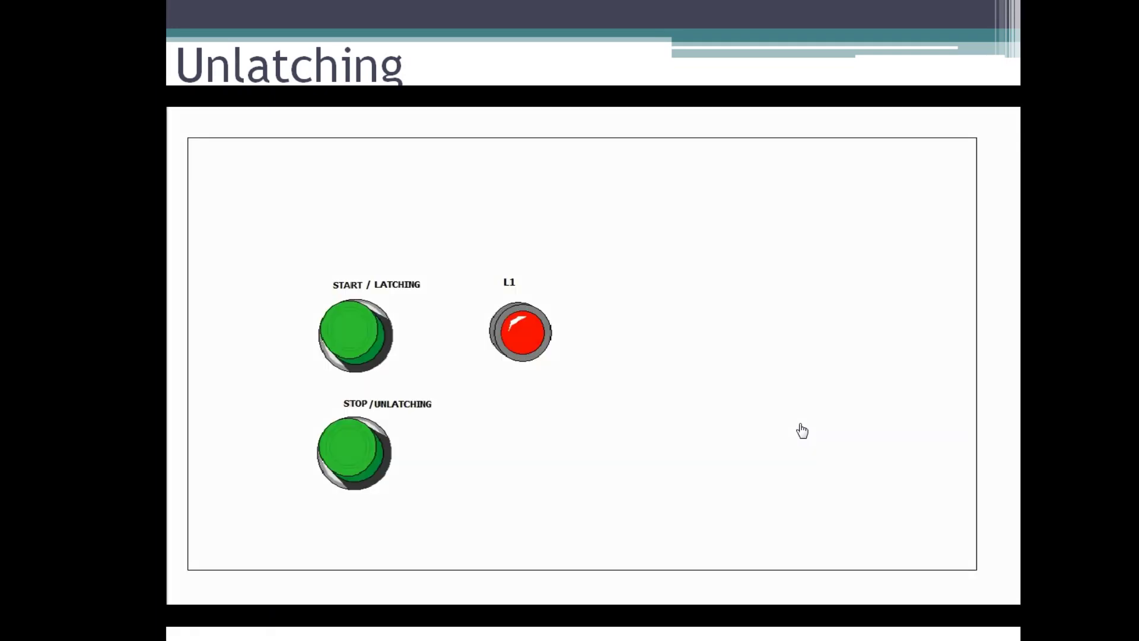
Step: Advance to the conveyor Example slide, then end the slide show
key(Right)
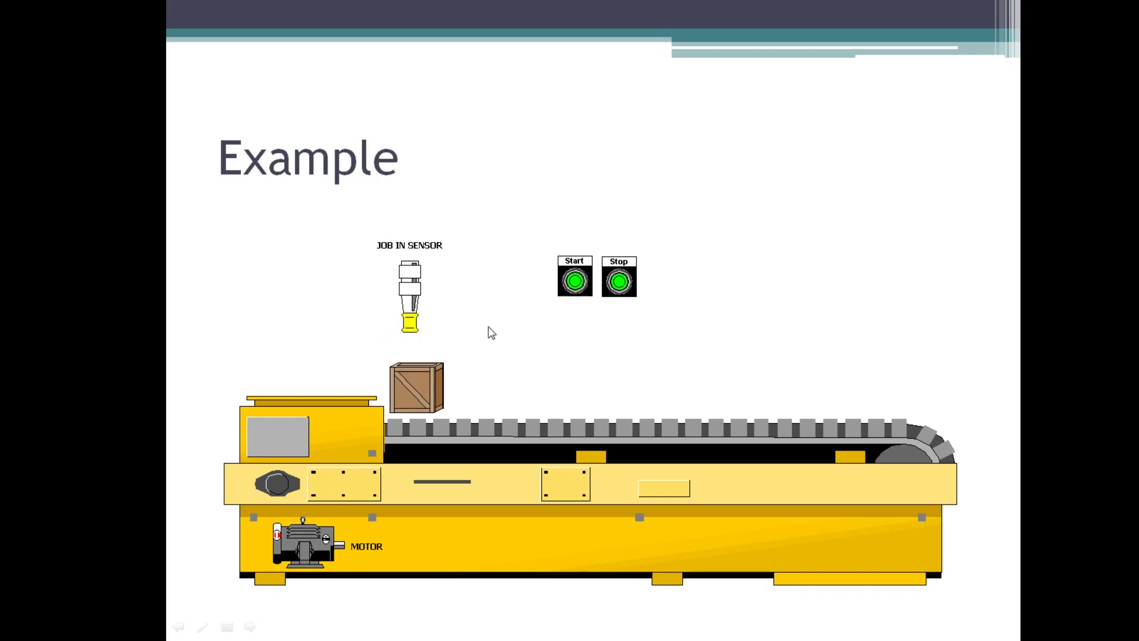
key(Escape)
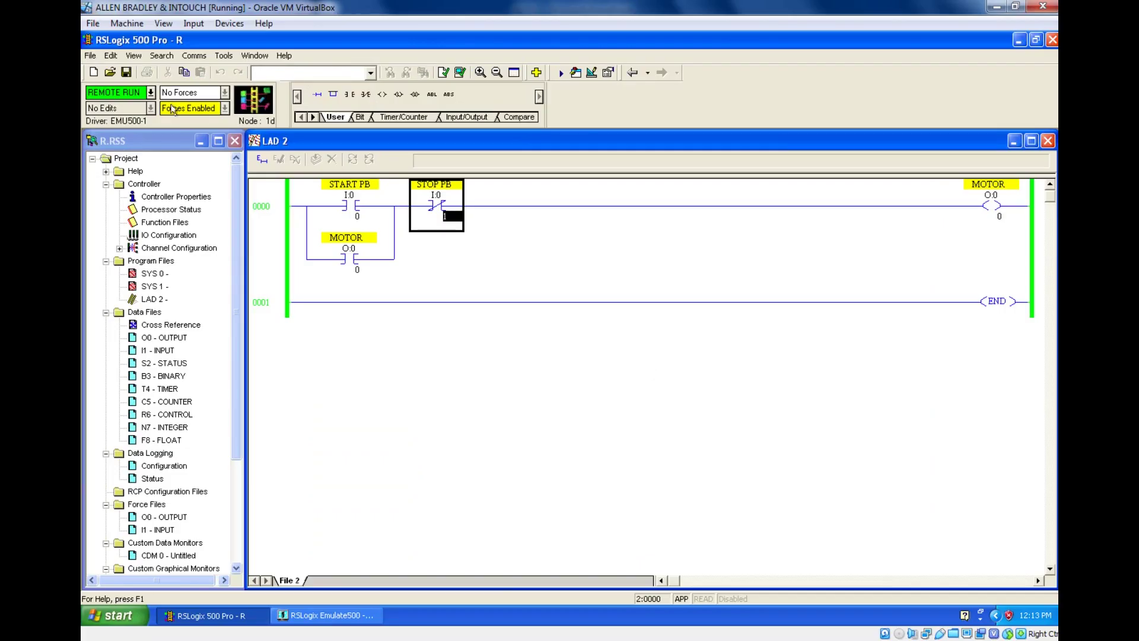
click(151, 95)
Step: Go offline without saving and relabel the START PB contact as SENSOR
click(113, 130)
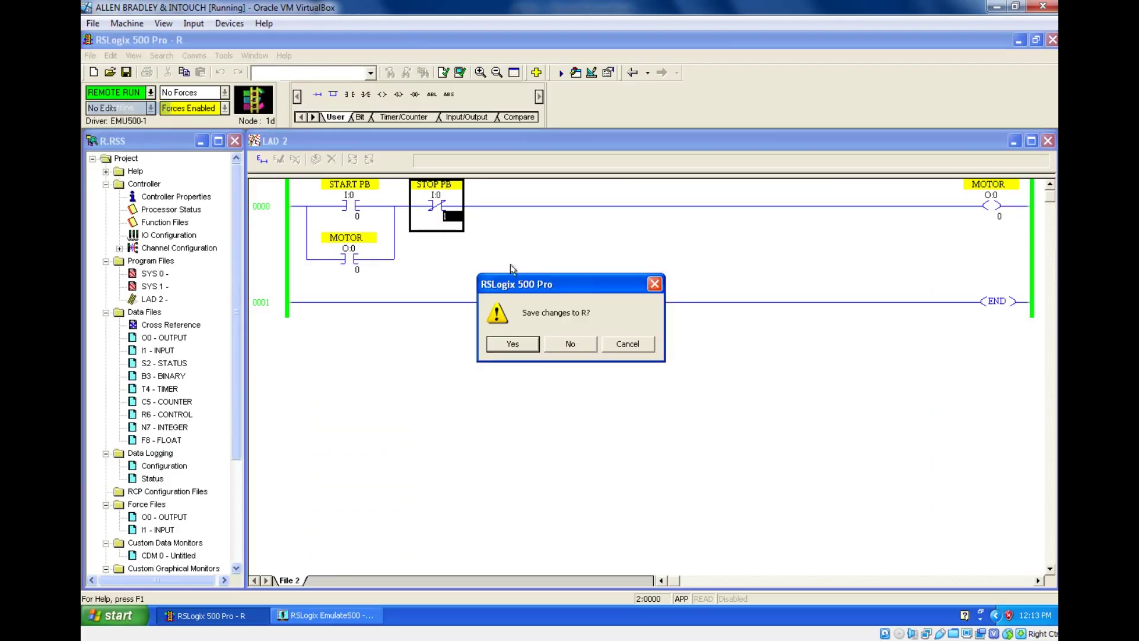
click(577, 347)
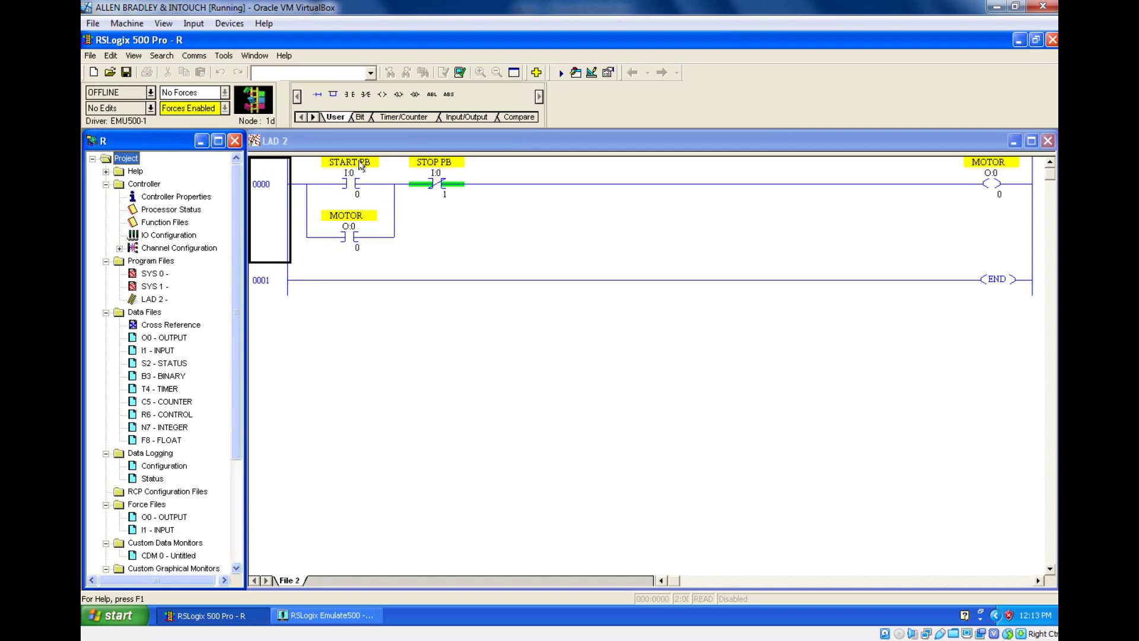
double_click(361, 166)
text(SENSOR)
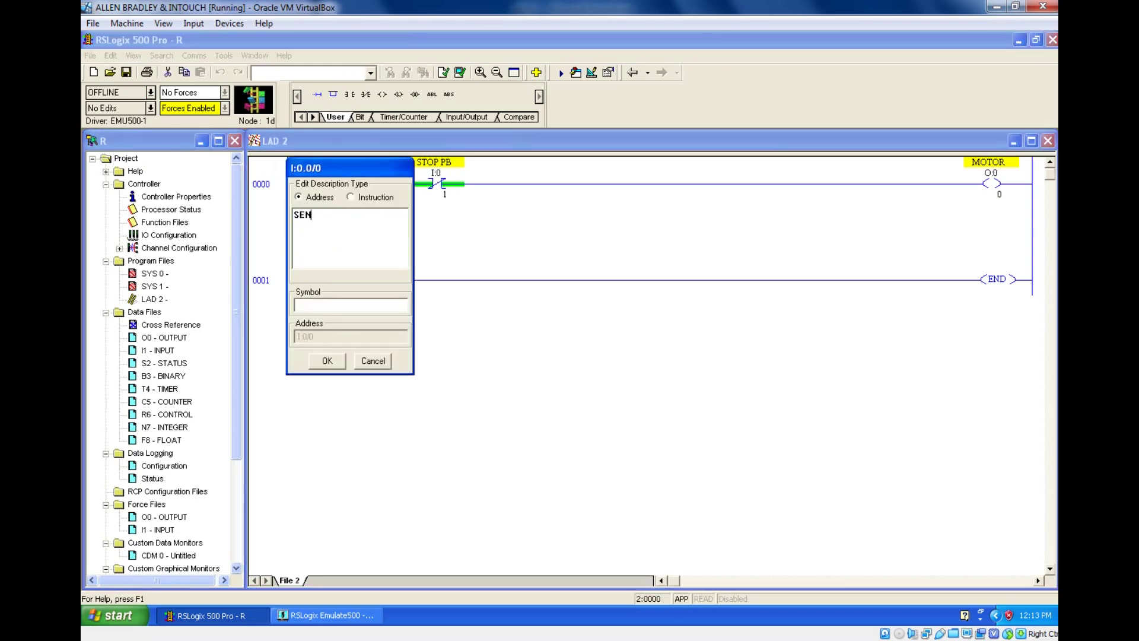
click(327, 361)
Step: Delete the STOP PB contact and the MOTOR branch from rung 0000
click(438, 189)
key(Delete)
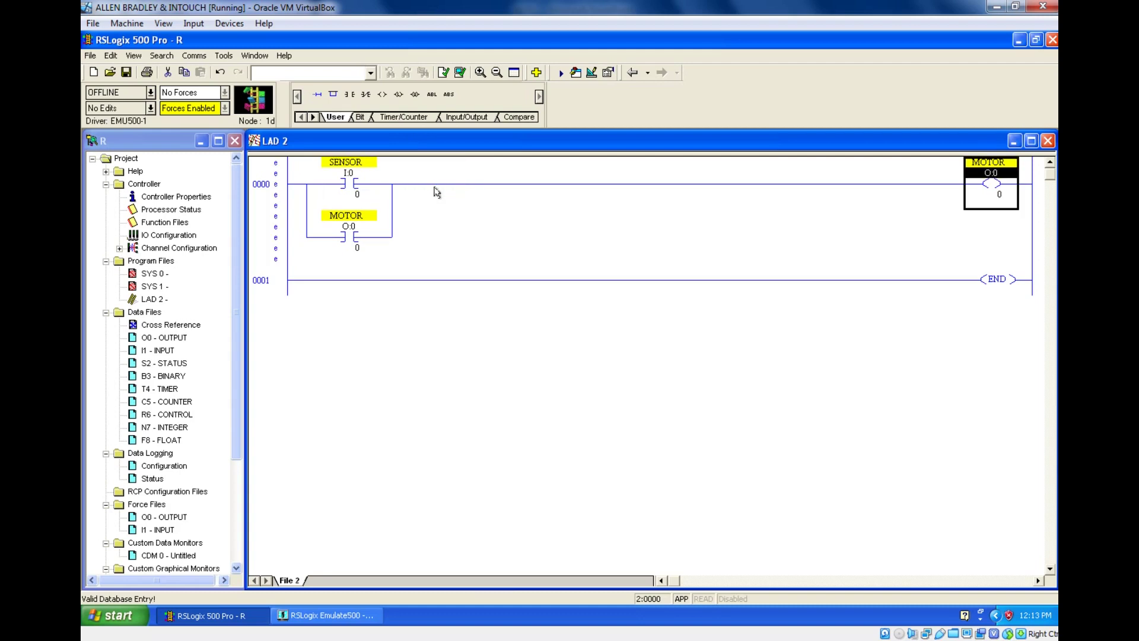
click(307, 238)
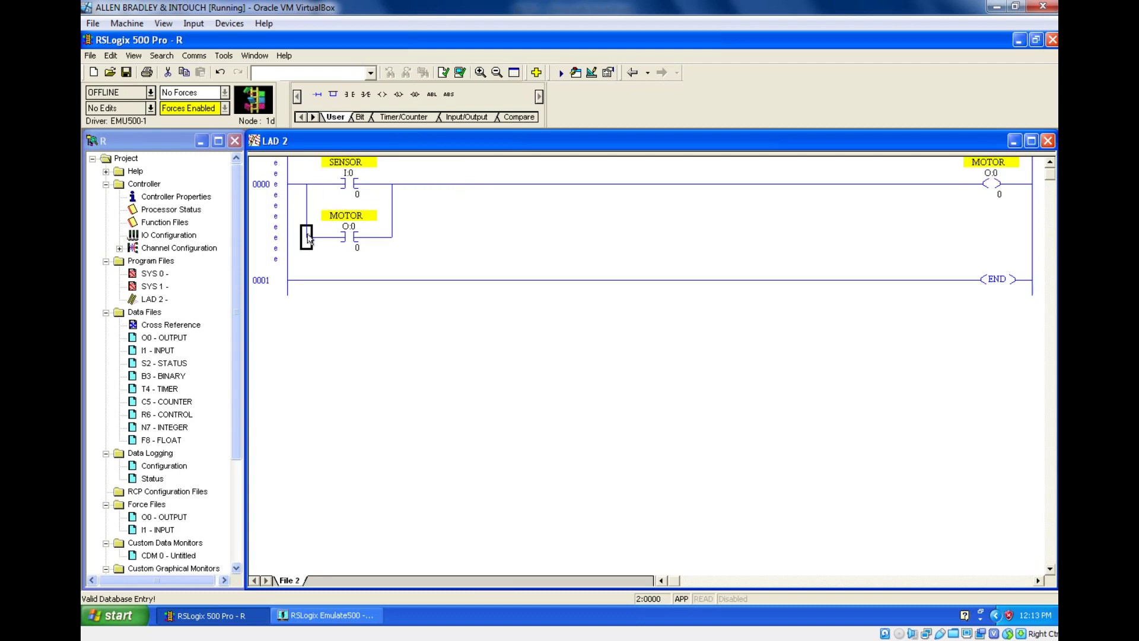
key(Delete)
Step: Verify the ladder file and download it to the processor
click(449, 73)
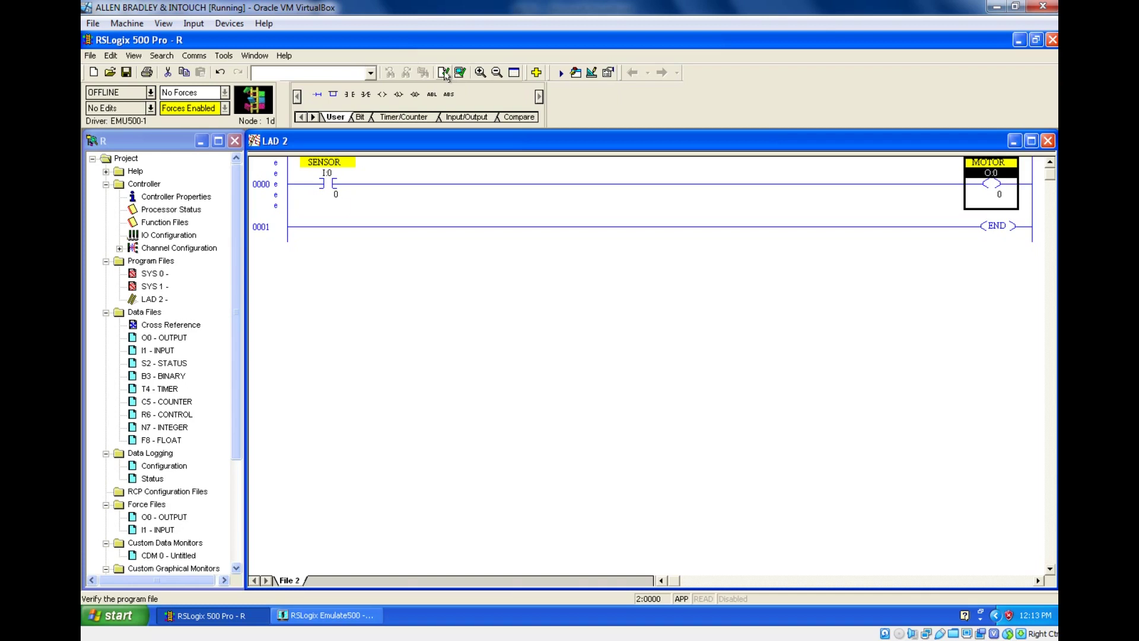
click(150, 93)
click(110, 131)
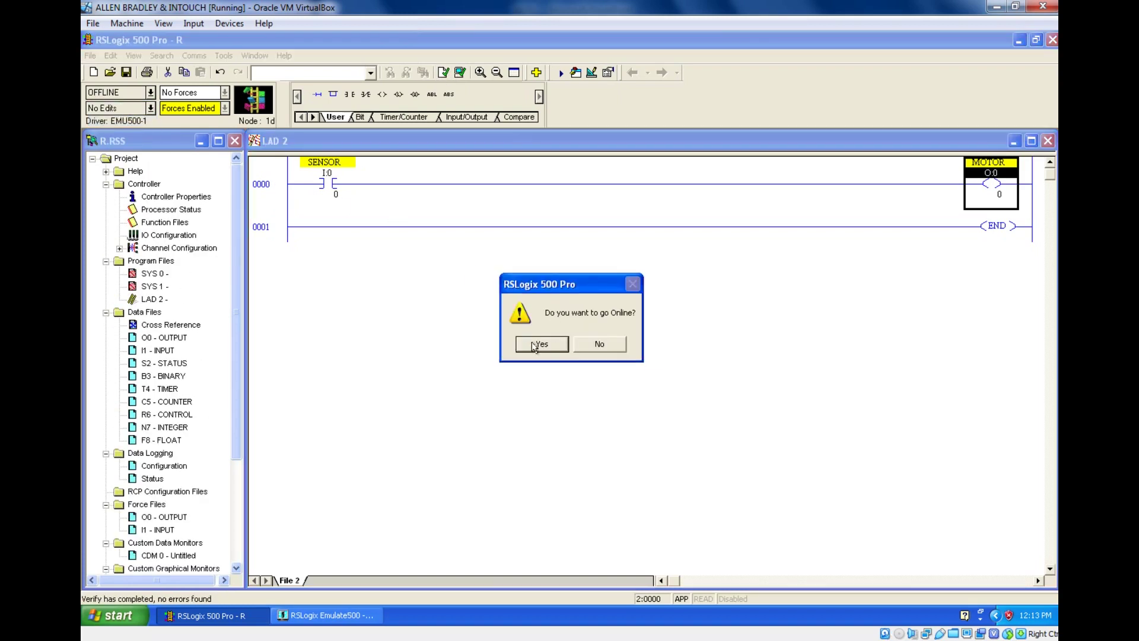
Step: Go online and switch the processor to Remote Run
click(533, 346)
click(150, 93)
click(107, 143)
click(533, 344)
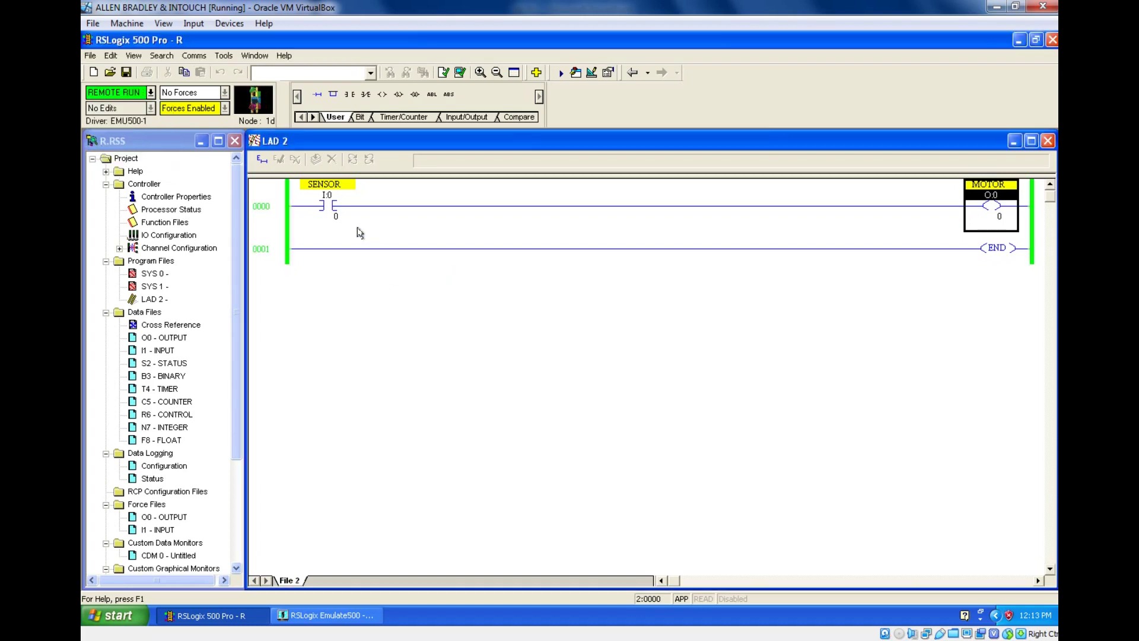
Step: Toggle the SENSOR bit on, then back off, with MOTOR following it
click(327, 202)
right_click(326, 202)
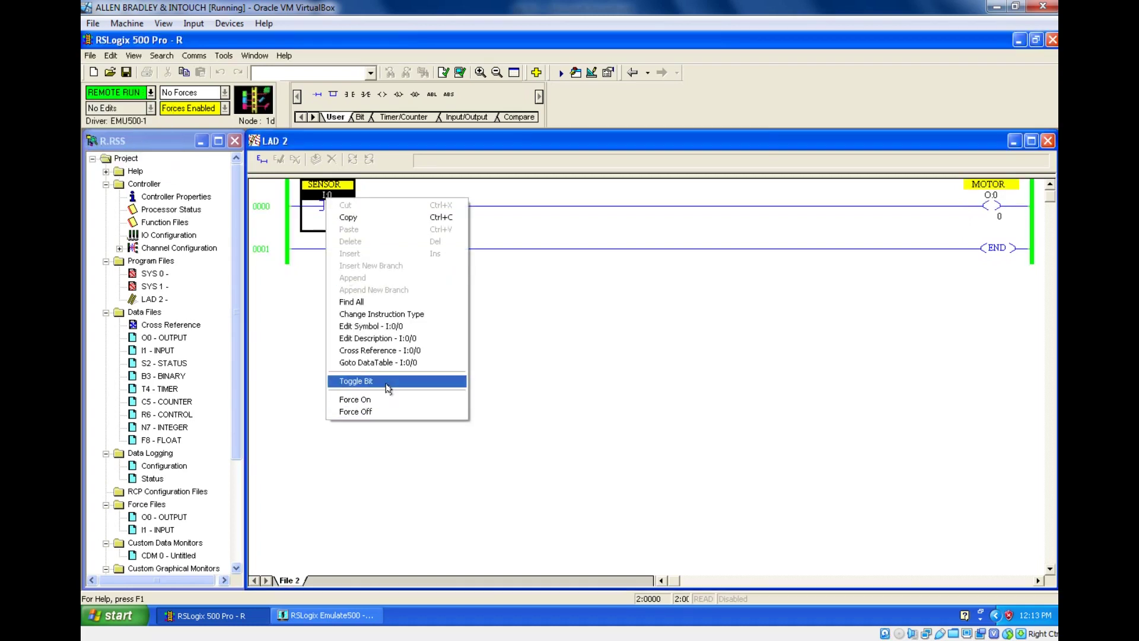
click(390, 383)
click(992, 250)
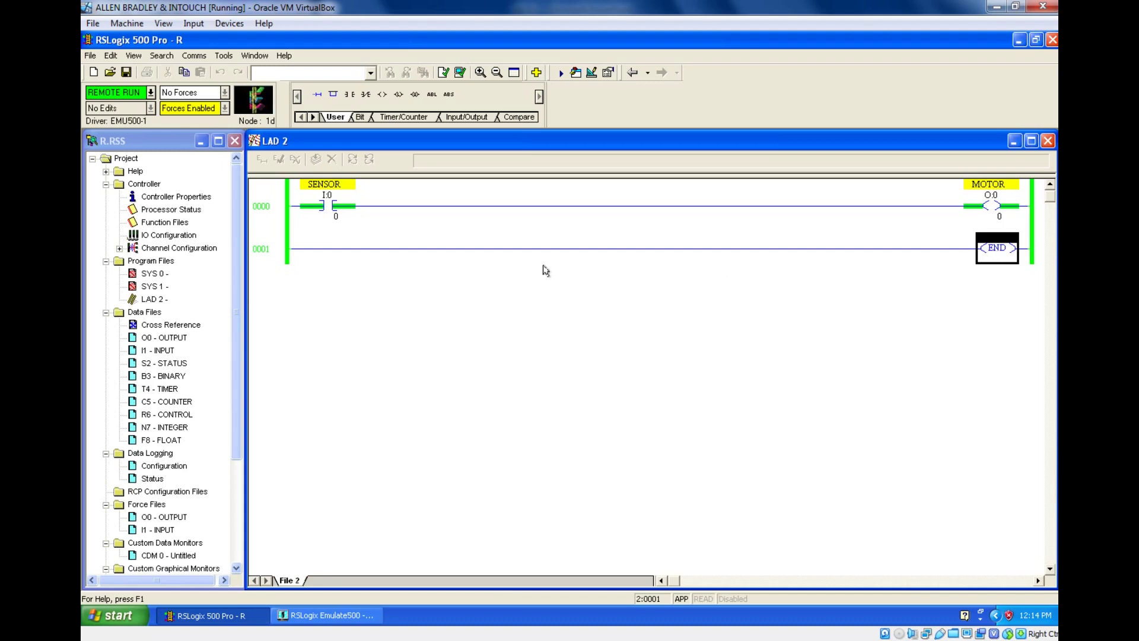
click(330, 216)
right_click(330, 216)
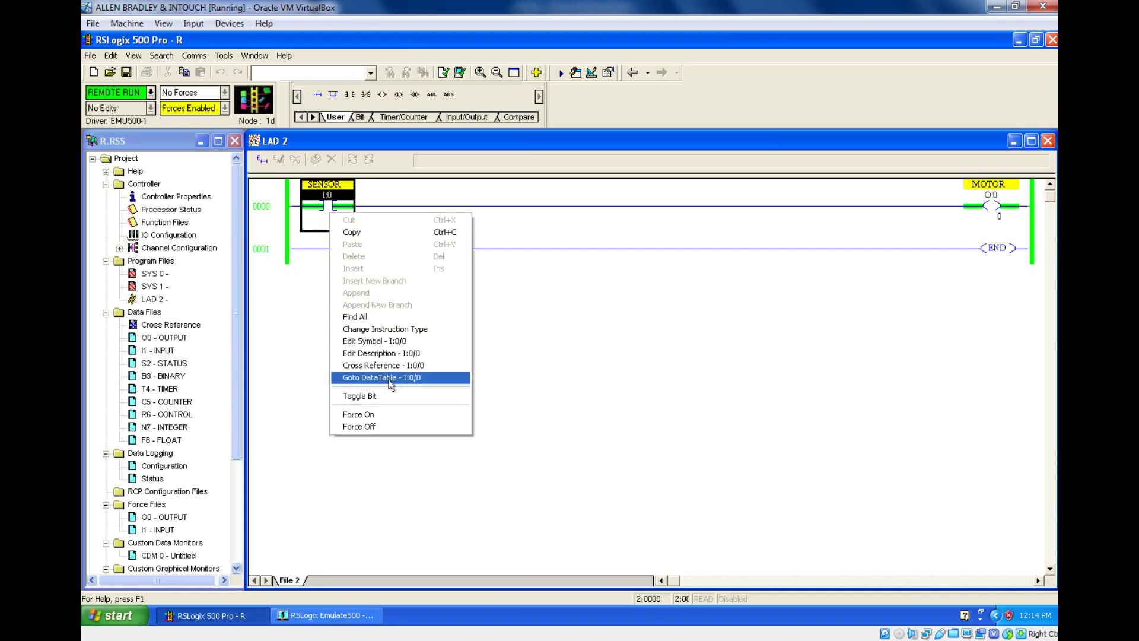
click(382, 394)
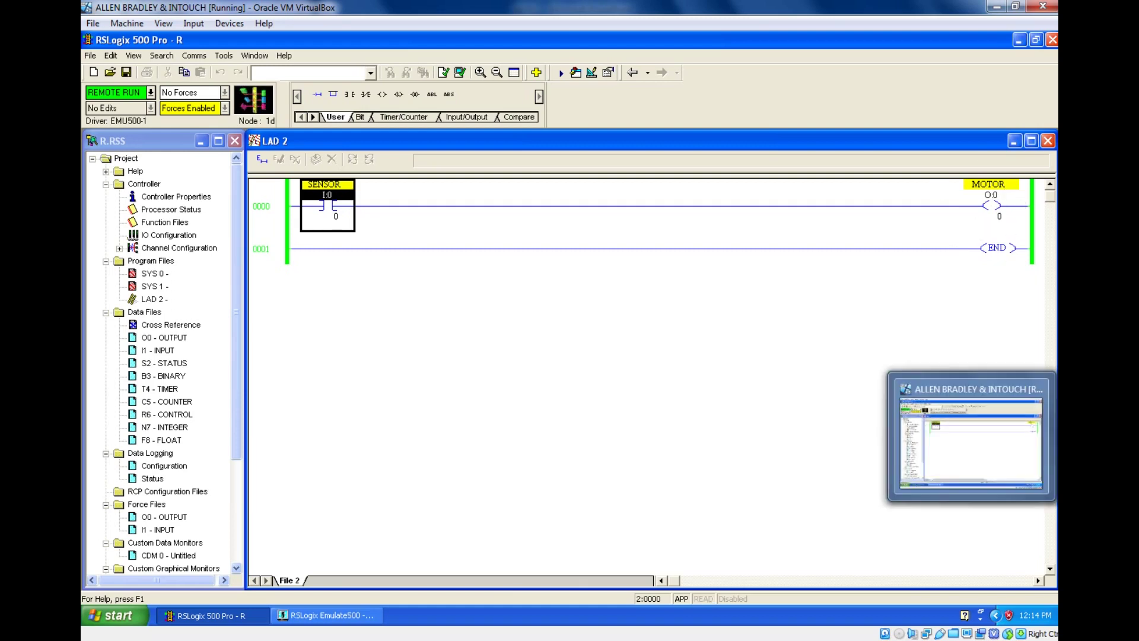
key(alt+Tab)
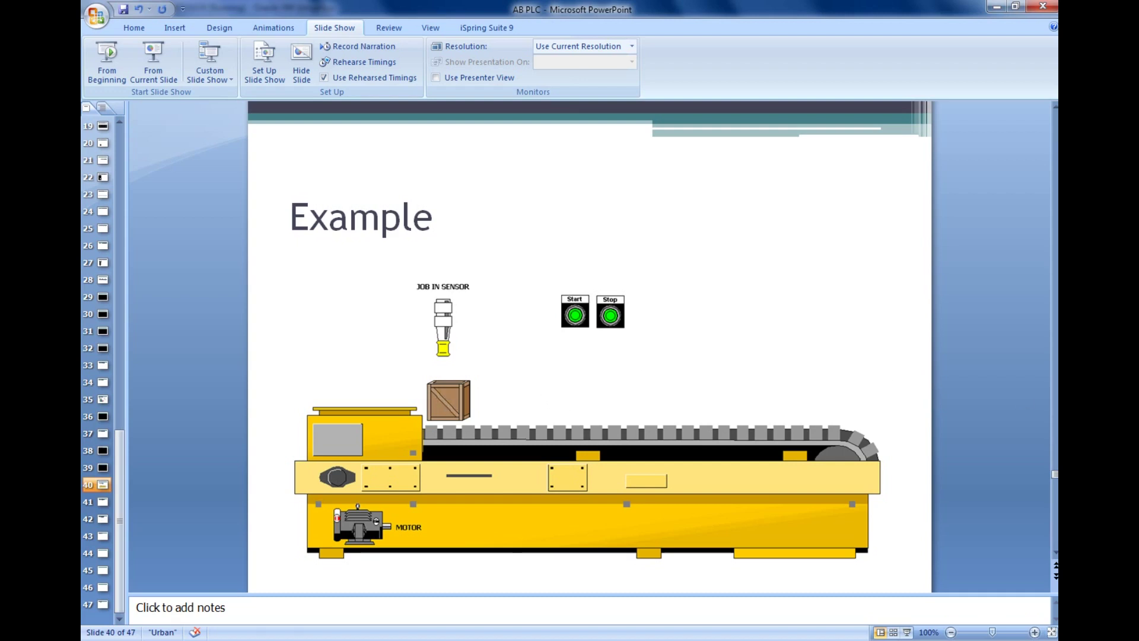
mouse_move(1057, 442)
key(alt+Tab)
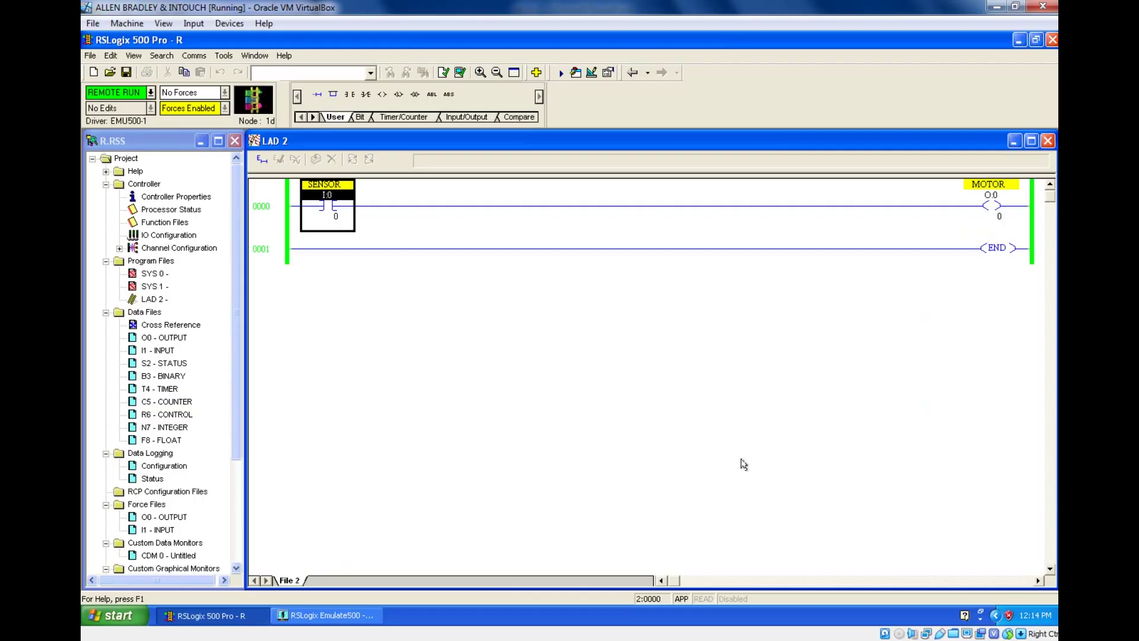
Step: Go offline without saving, then add a MOTOR O:0/0 seal-in branch around SENSOR
click(151, 93)
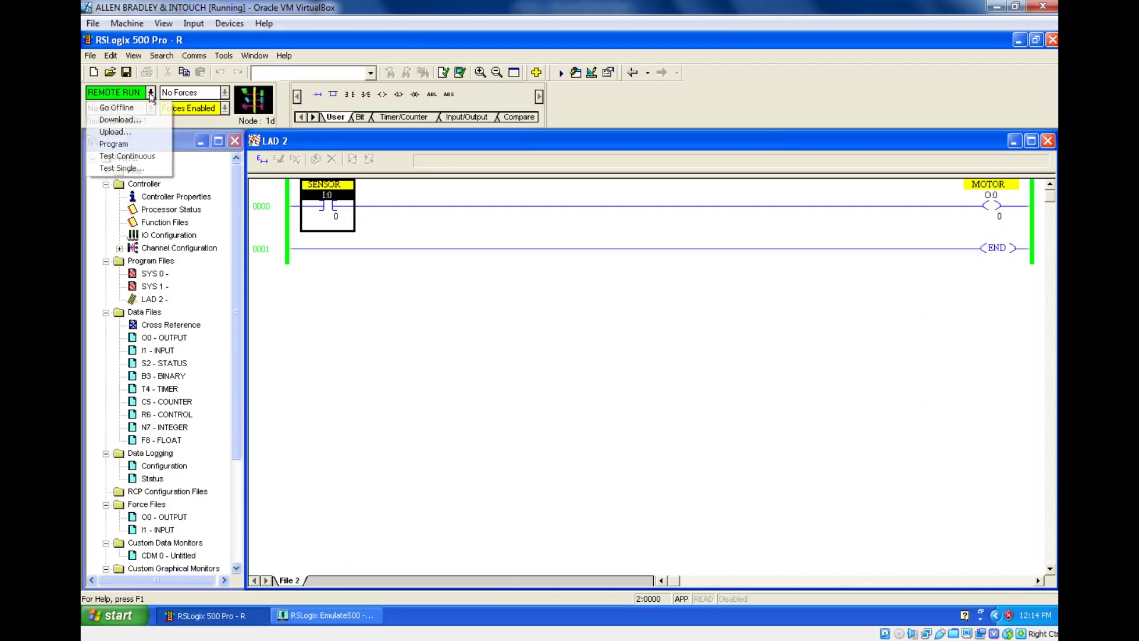
click(114, 108)
click(570, 344)
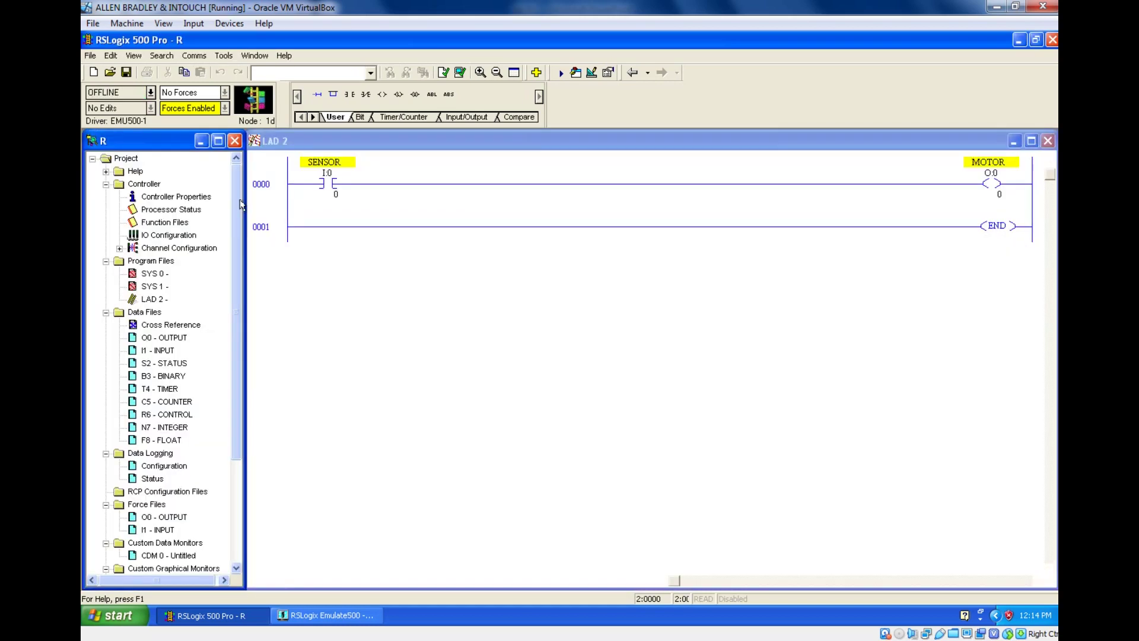
click(332, 95)
drag(334, 214, 410, 184)
click(305, 229)
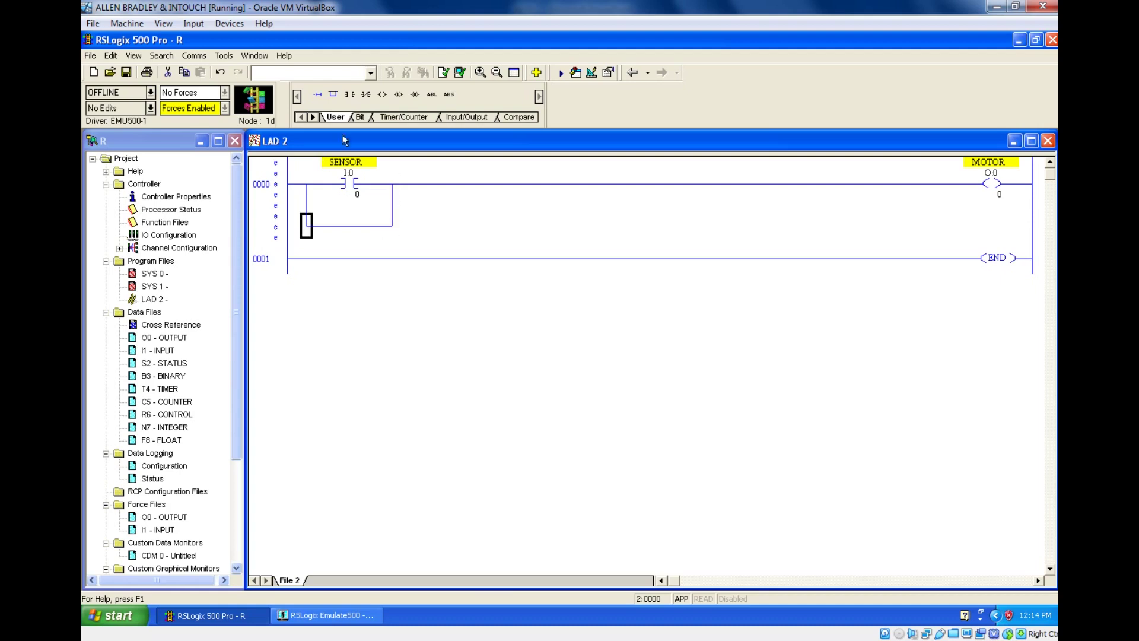
click(349, 95)
drag(990, 173, 375, 226)
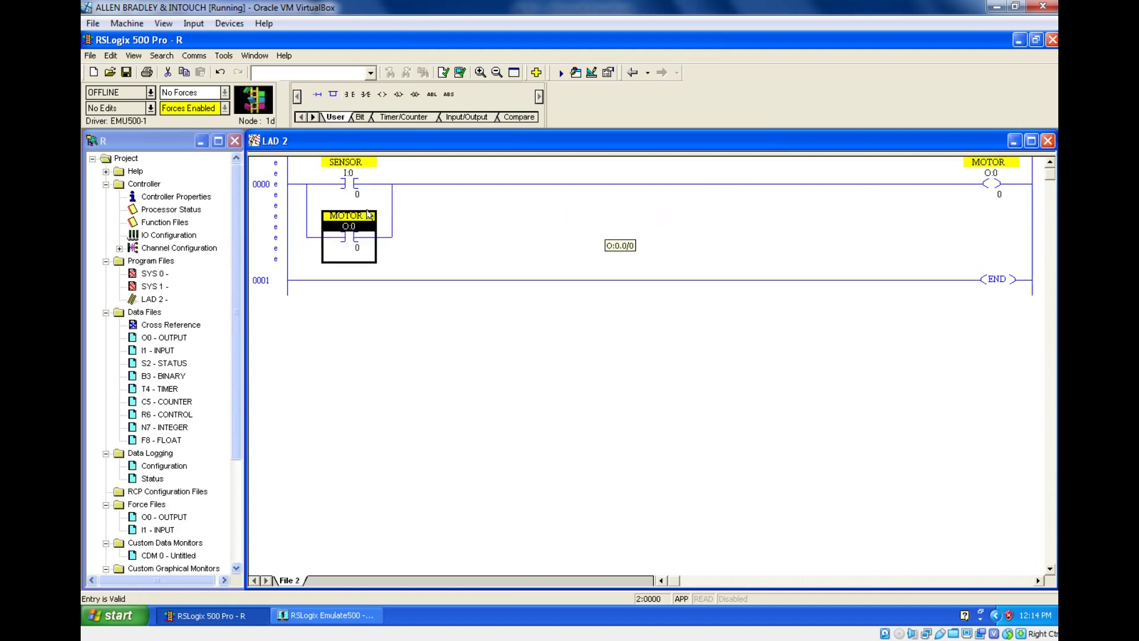
Step: Verify the edited ladder file and download it to the processor
click(461, 73)
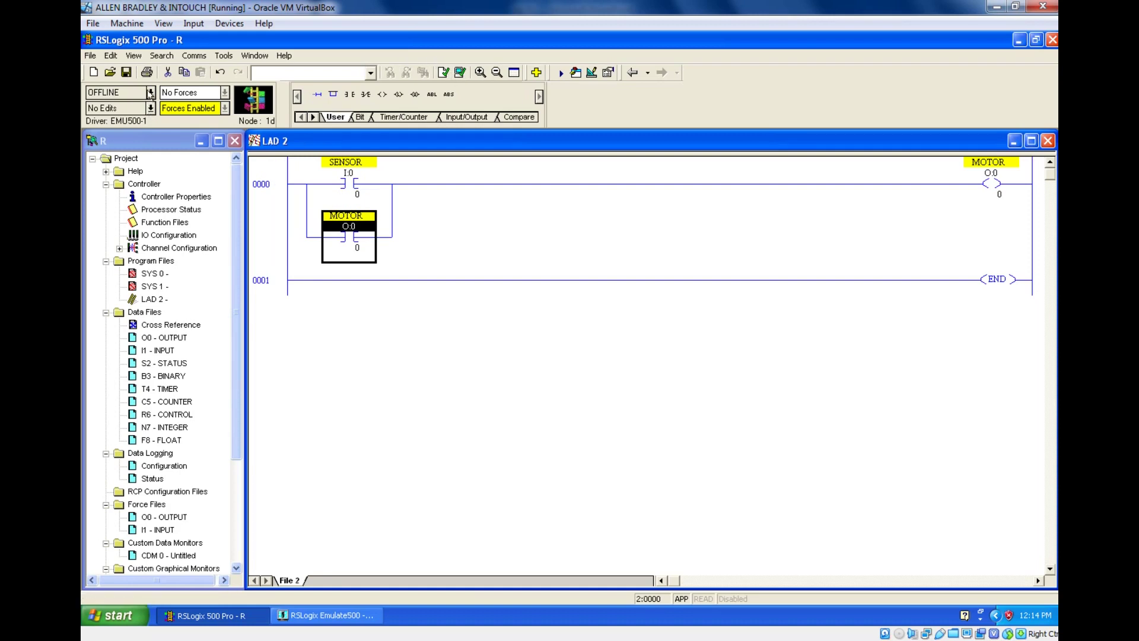
click(150, 91)
click(141, 120)
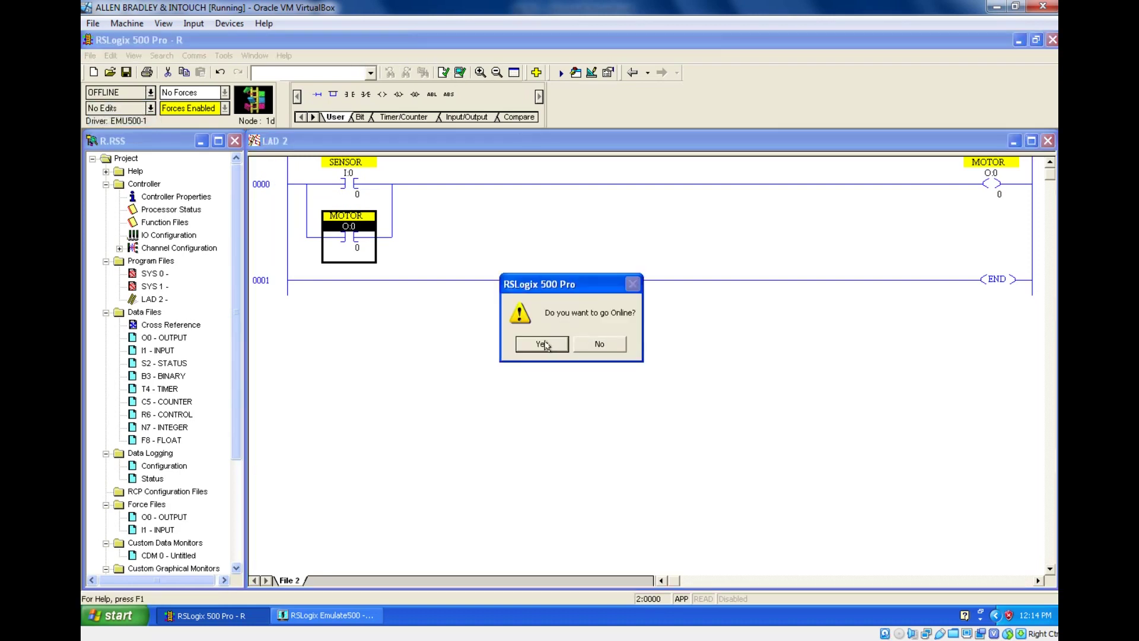
Step: Go online and switch the processor to Remote Run
click(547, 345)
click(150, 92)
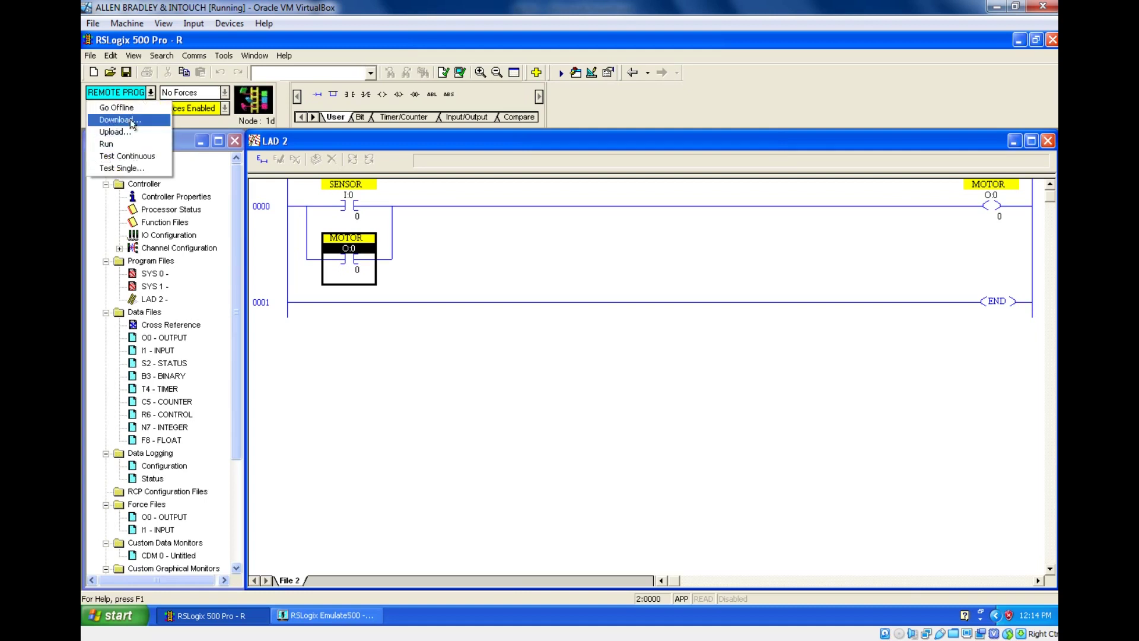
click(136, 143)
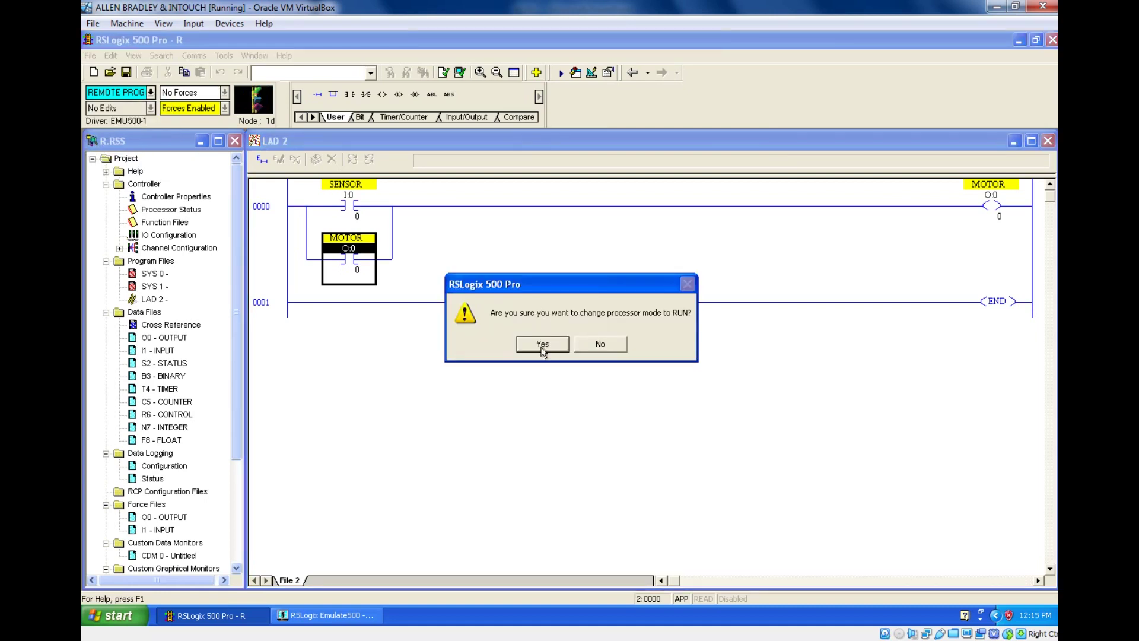
click(543, 344)
Step: Toggle SENSOR on then off, leaving MOTOR latched through its seal-in branch
click(359, 215)
right_click(359, 215)
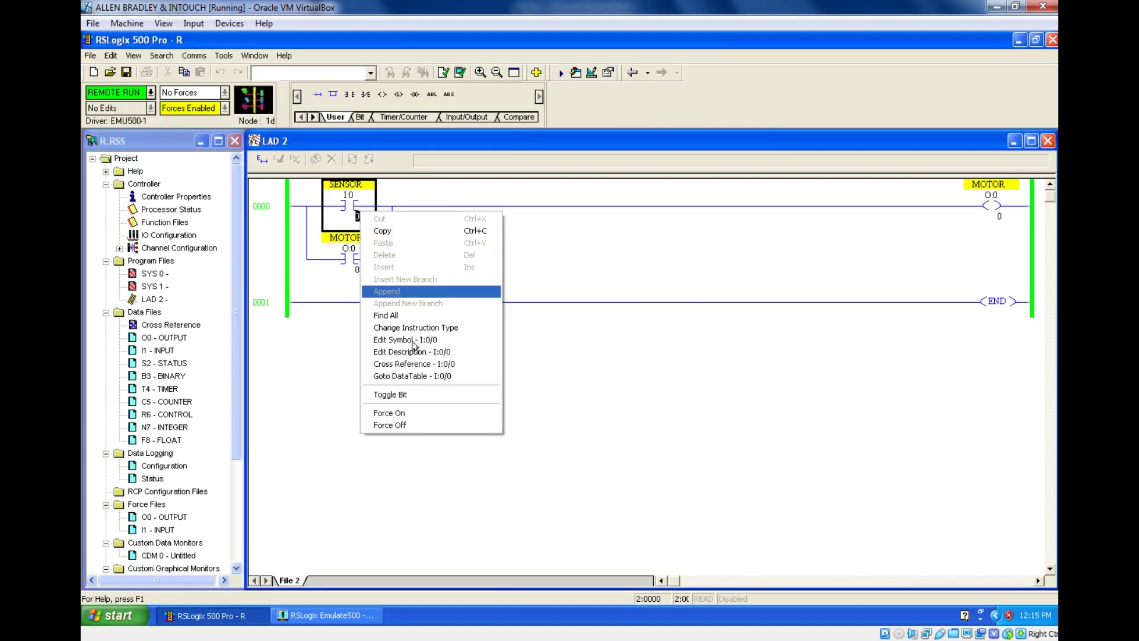
click(415, 395)
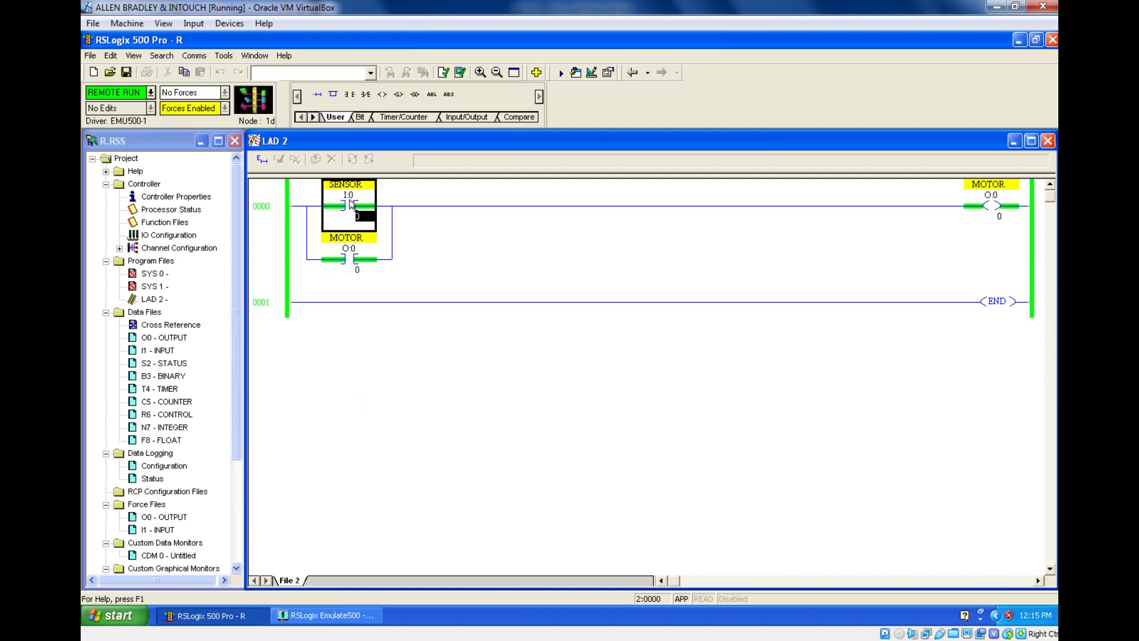
right_click(350, 206)
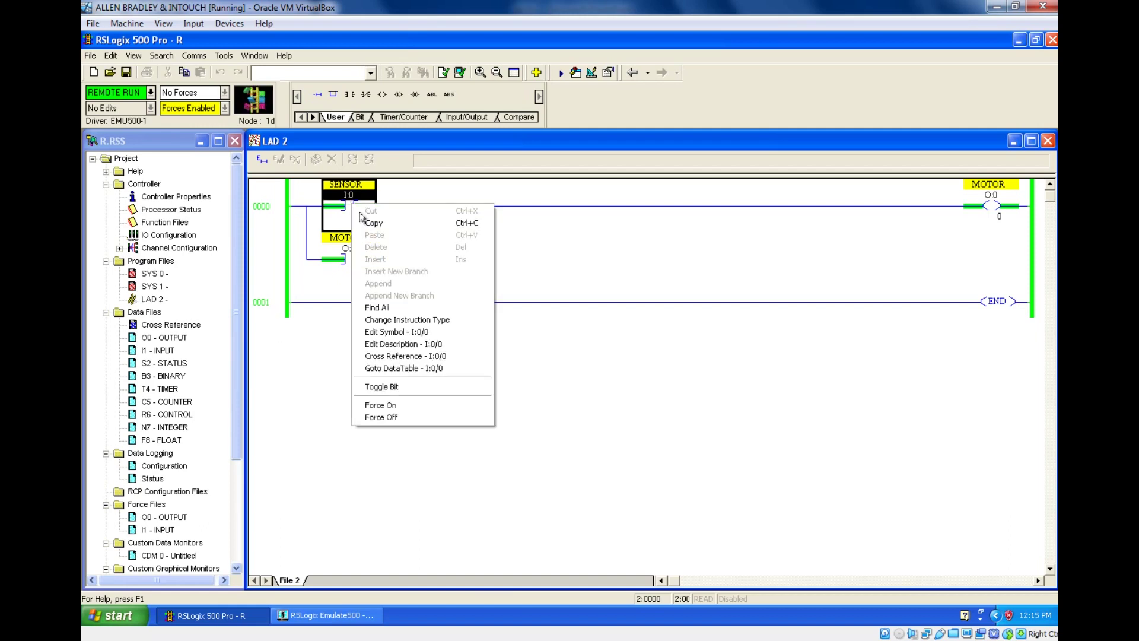
click(444, 386)
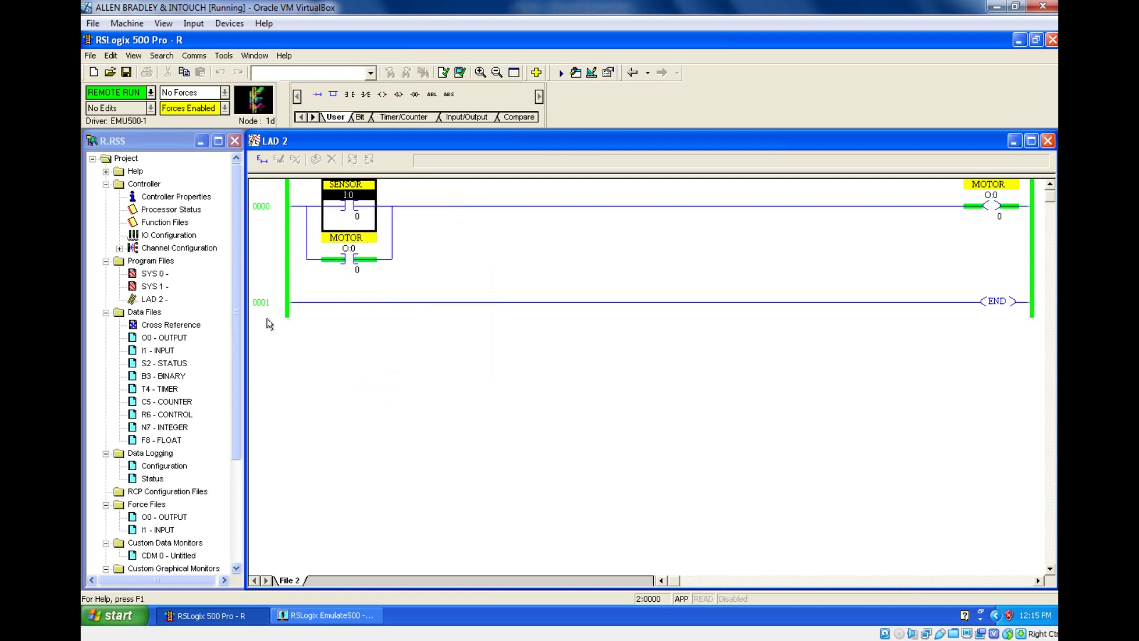
click(997, 306)
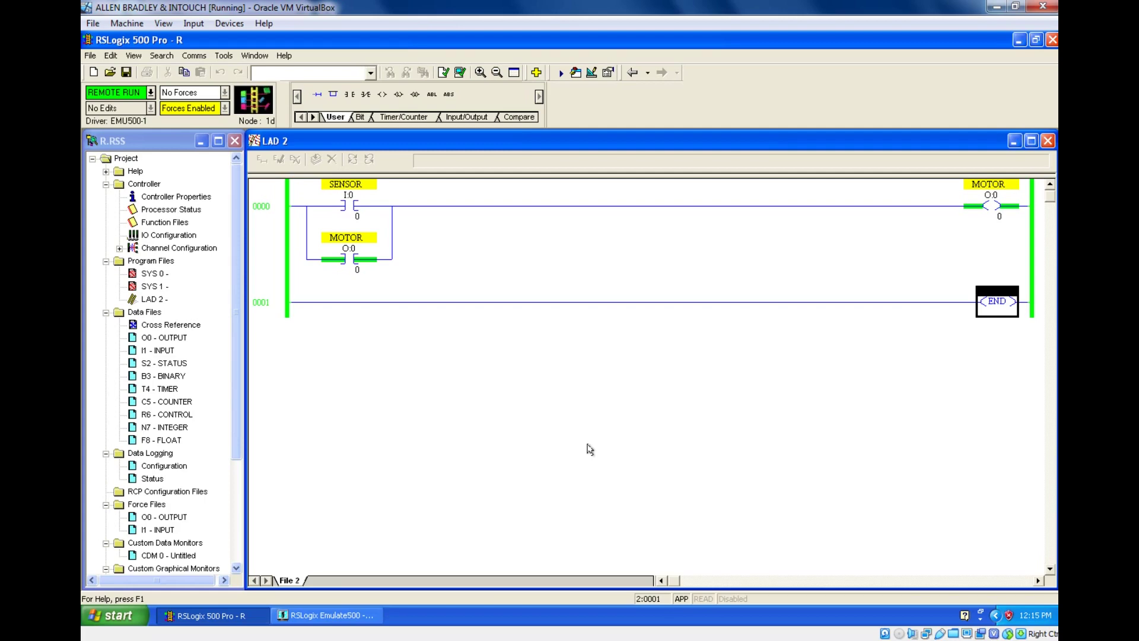
Step: Switch from RSLogix to PowerPoint's slide 40 conveyor Example with Alt+Tab
key(alt+Tab)
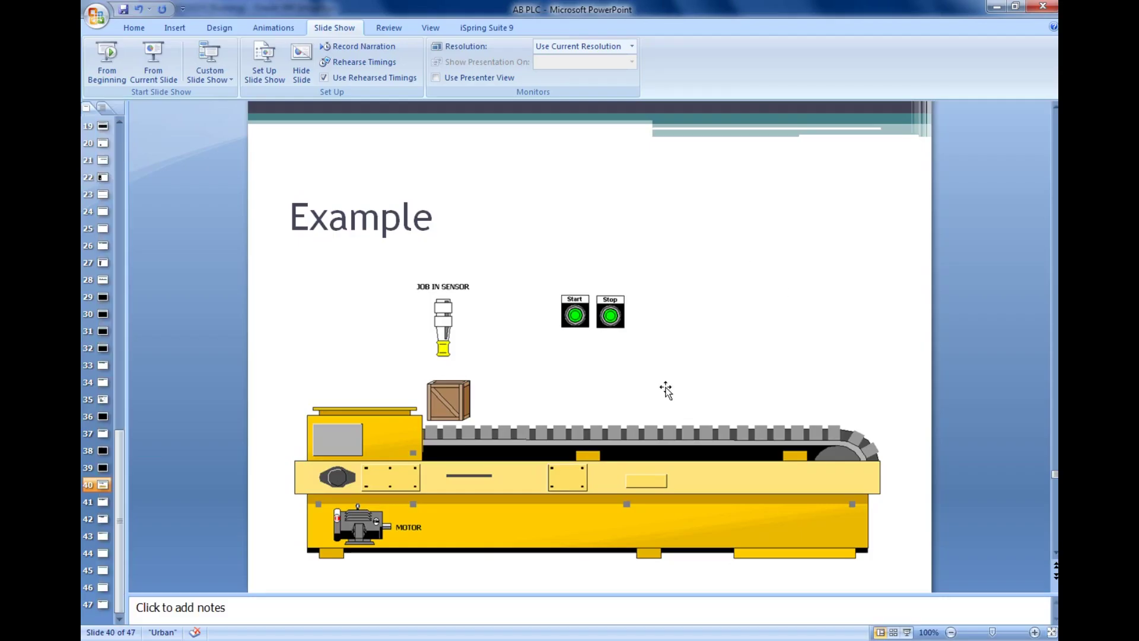